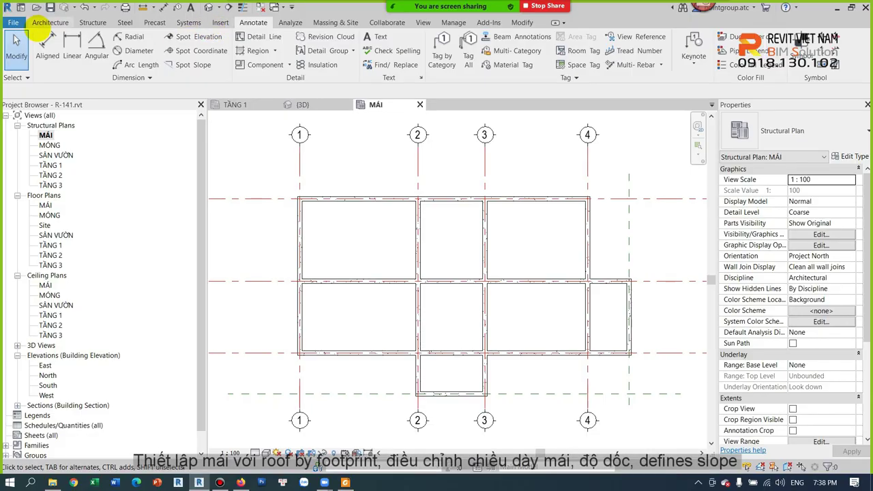
Start a Roof by Footprint sketch using Generic - 125mm and open its Type Properties.
click(41, 22)
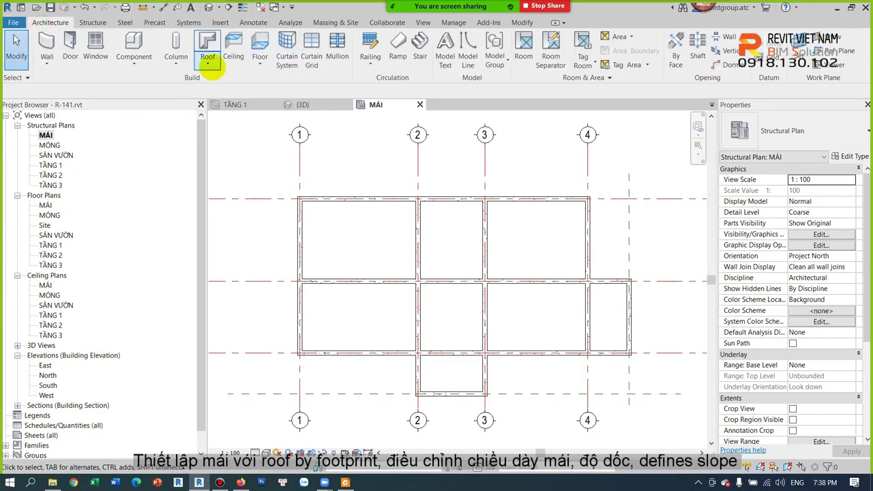
click(209, 63)
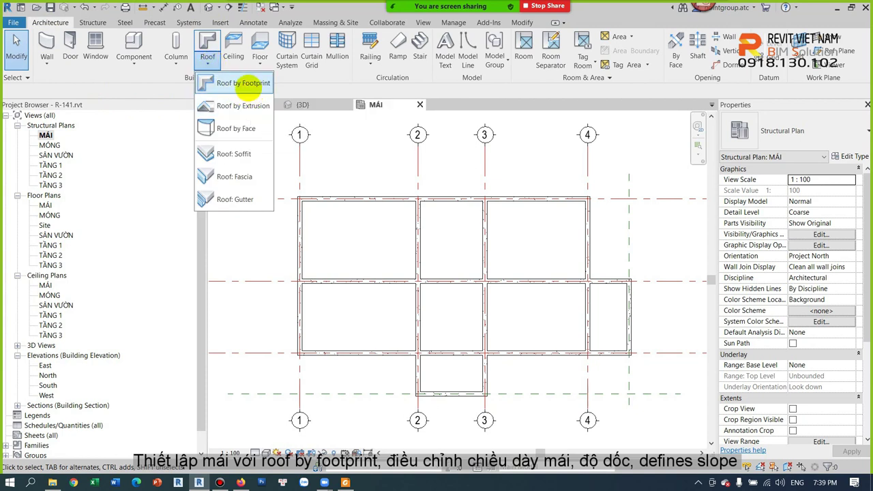
click(208, 82)
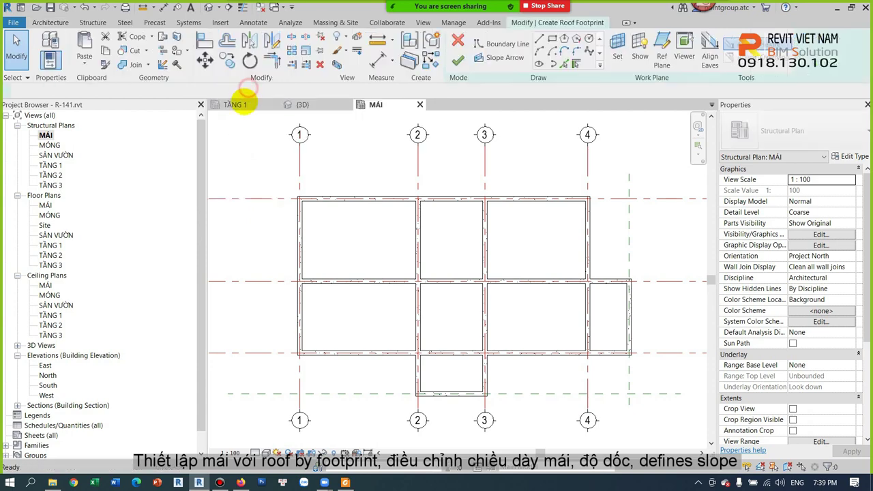
middle_drag(375, 243, 367, 237)
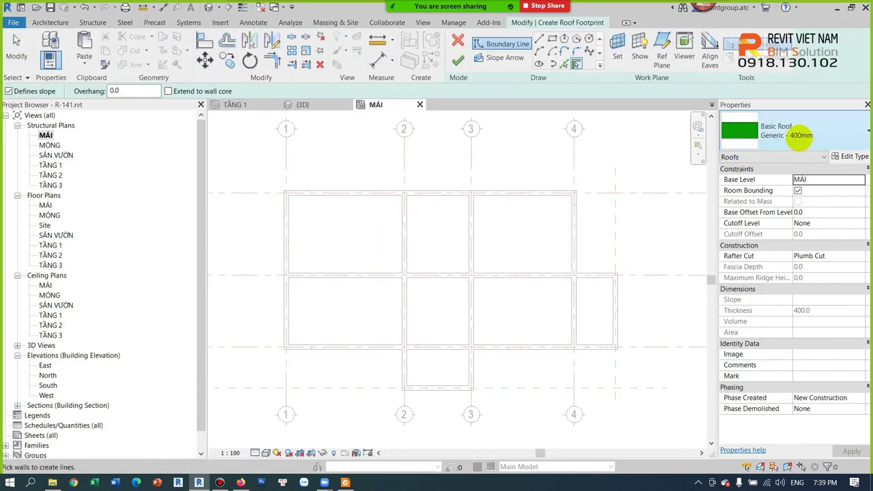
click(798, 133)
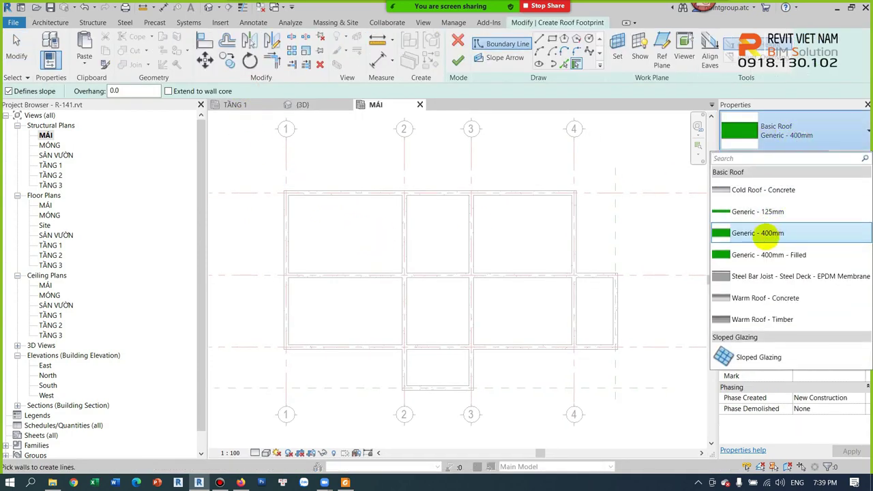
click(773, 211)
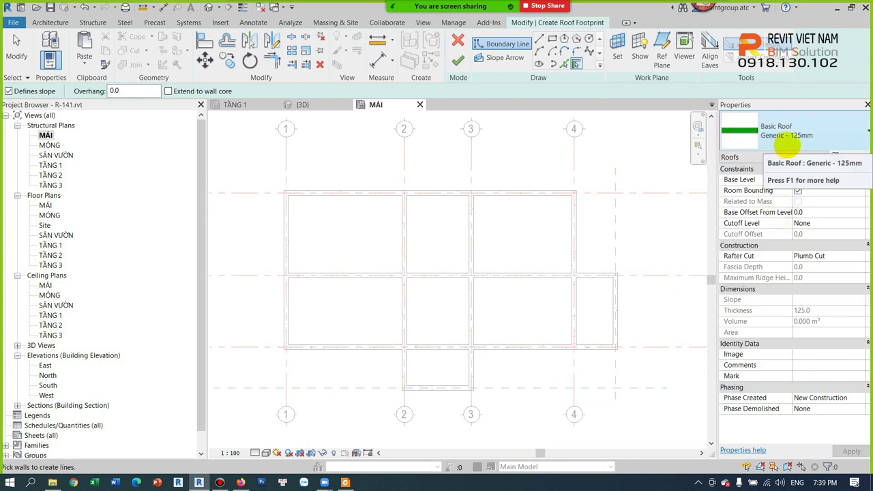
click(849, 157)
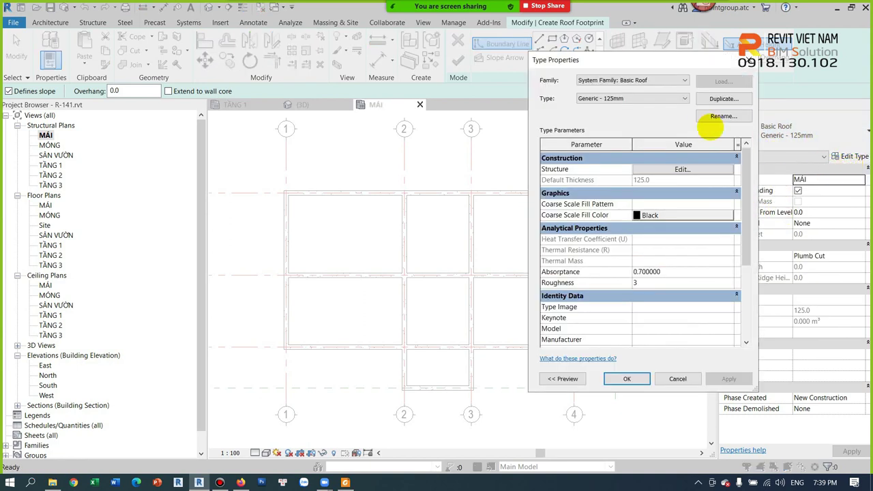
Duplicate the roof type under the name 'RF01- 100-50-NGOI SLATE'.
click(723, 99)
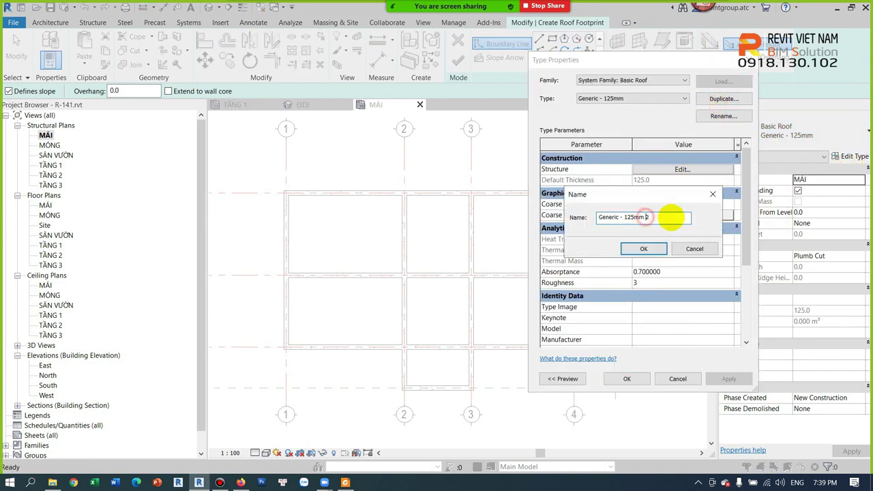
drag(672, 217, 585, 217)
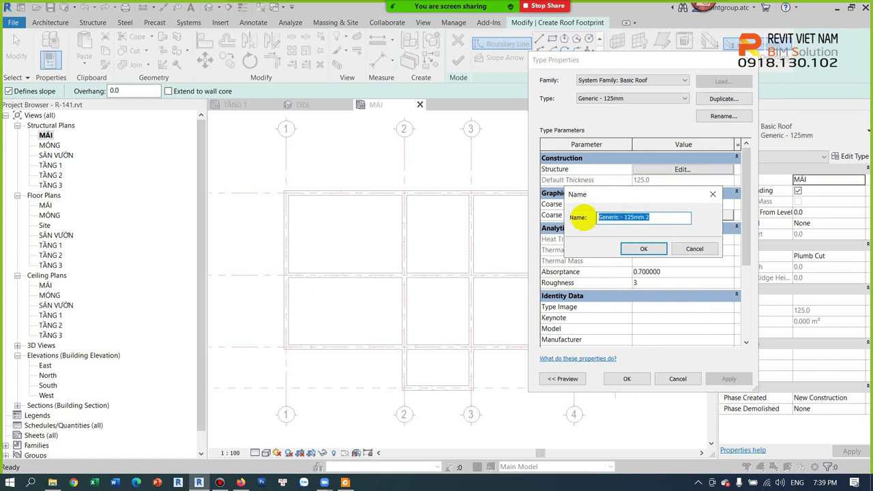
text(r)
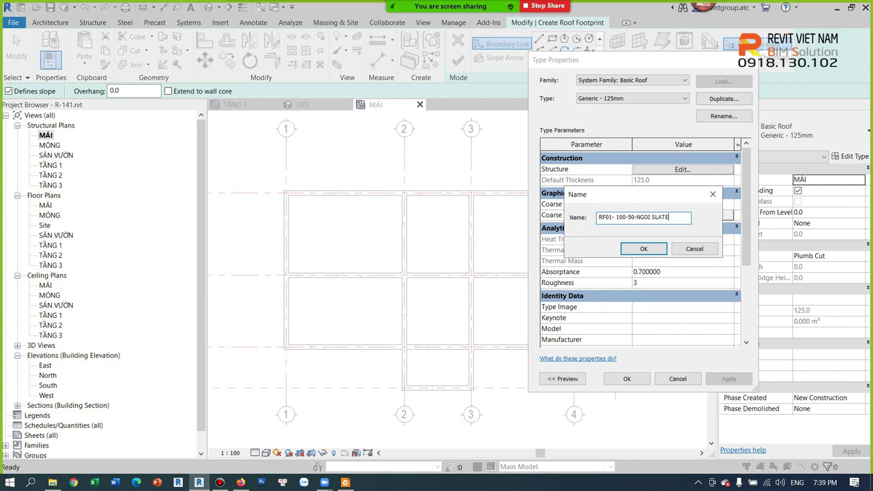
click(644, 248)
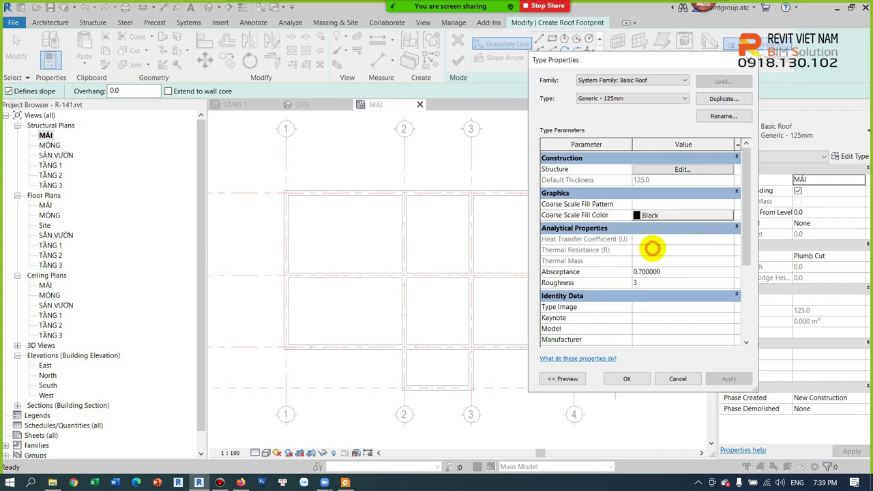
Build the roof layers: 100 mm Structure below a 50 mm Finish 1 layer, 150 mm total.
click(672, 169)
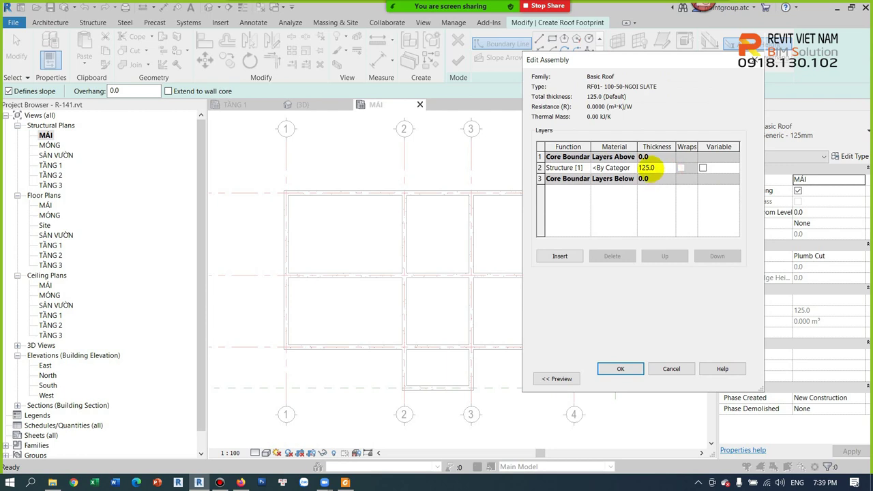
click(651, 168)
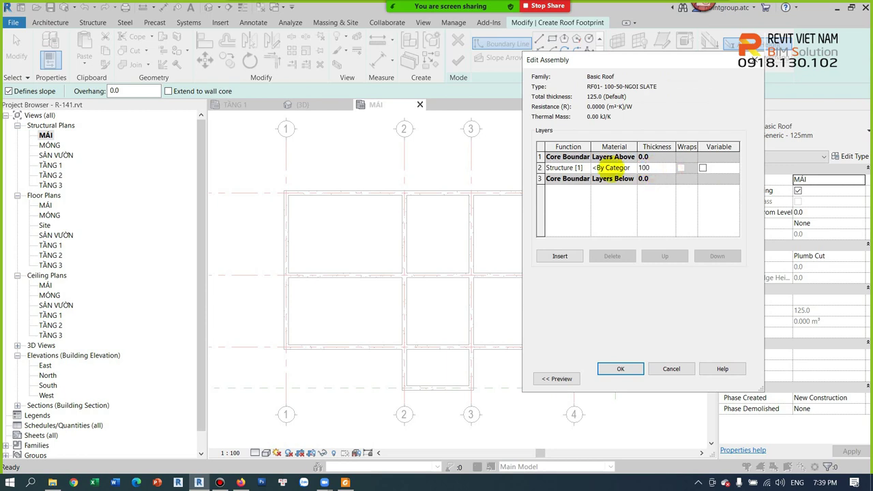
click(645, 200)
click(540, 168)
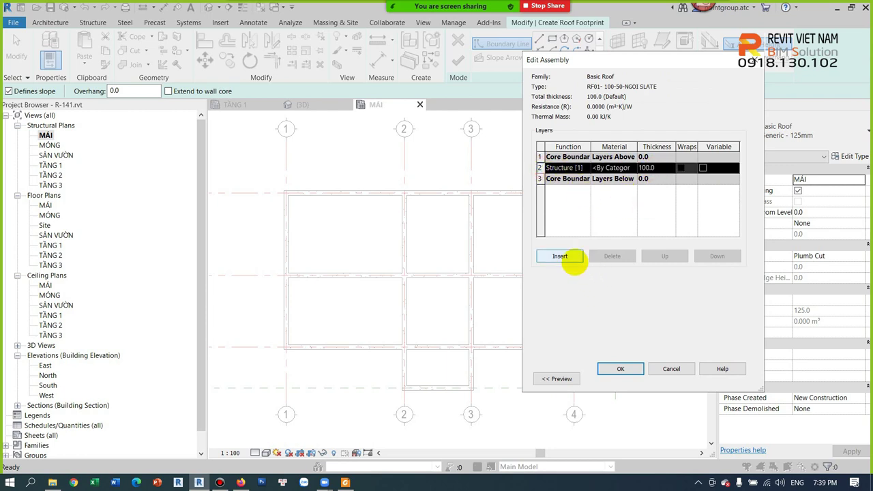
click(573, 262)
click(667, 256)
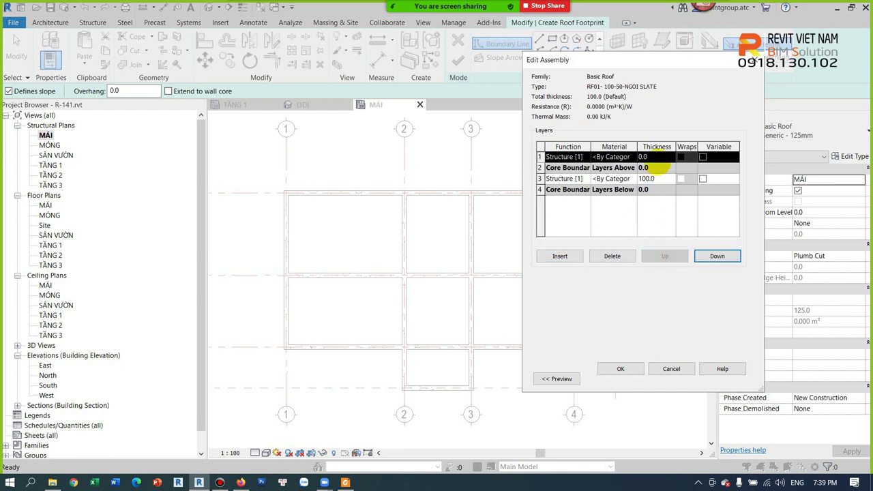
click(657, 158)
text(50)
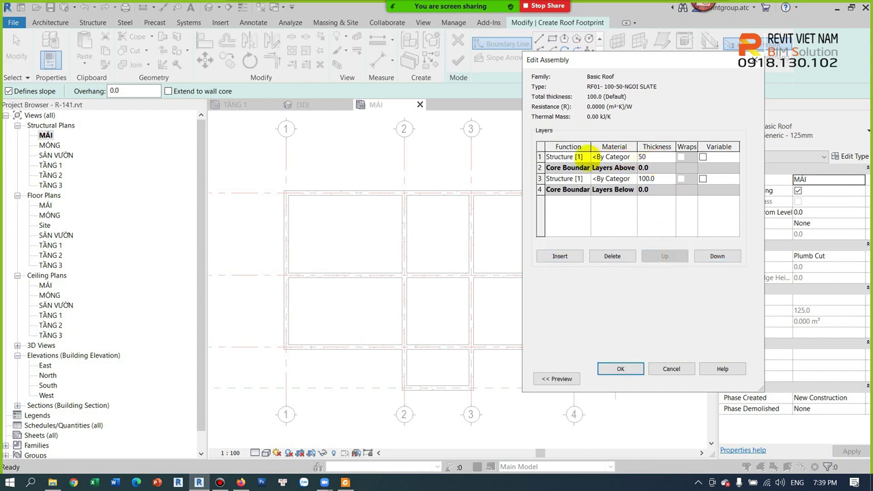
click(580, 156)
click(585, 157)
click(587, 186)
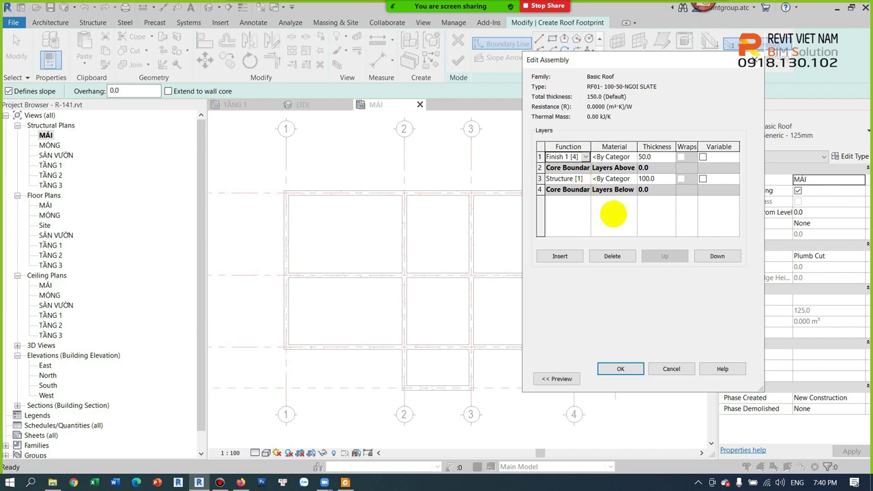
click(620, 368)
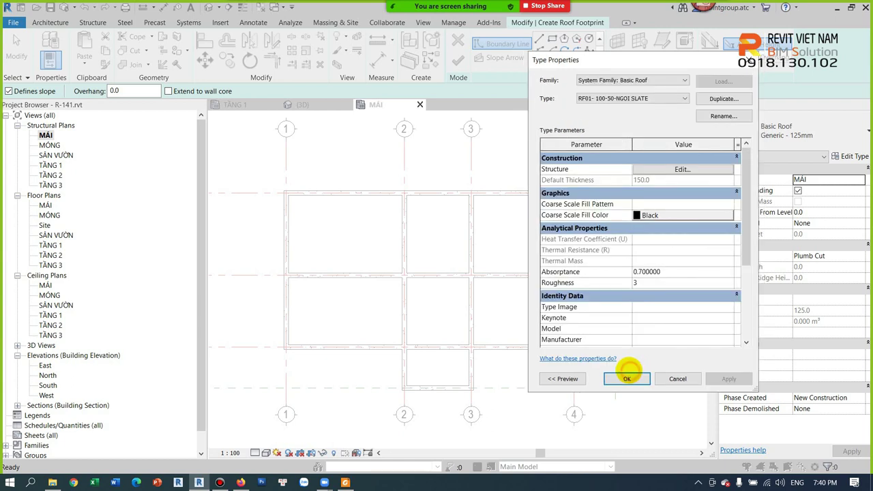
Accept the roof type and set up a Rectangle footprint sketch with an 800 offset.
click(626, 379)
scroll(551, 259, up, 1)
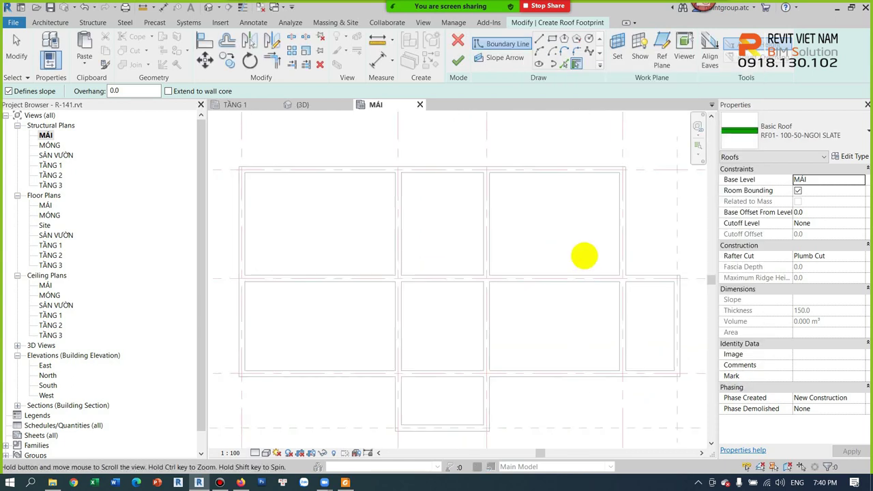
scroll(580, 253, up, 1)
click(553, 37)
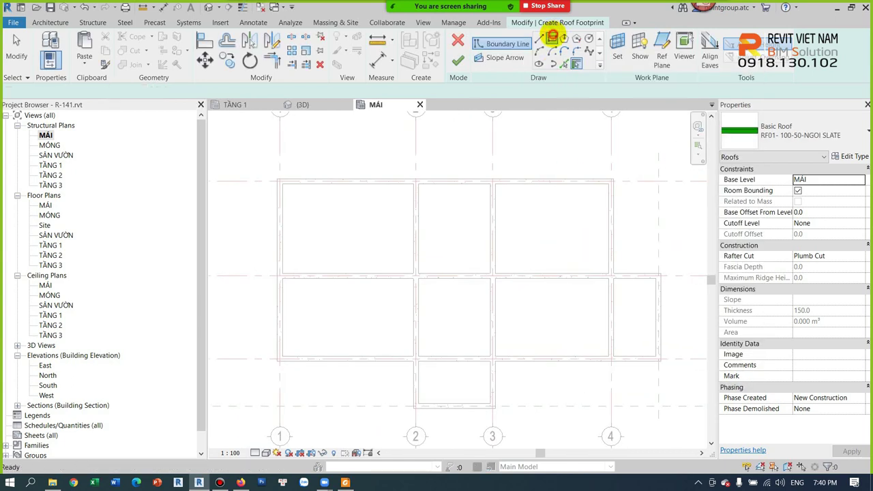
double_click(144, 91)
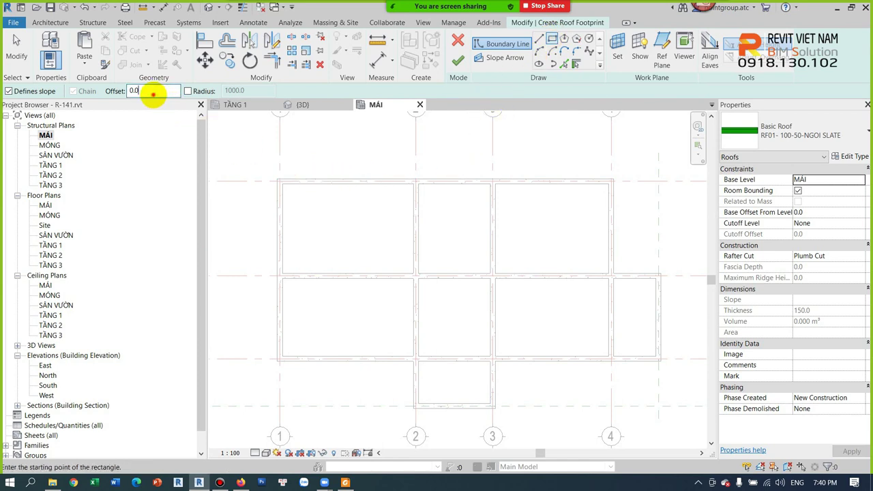
double_click(158, 92)
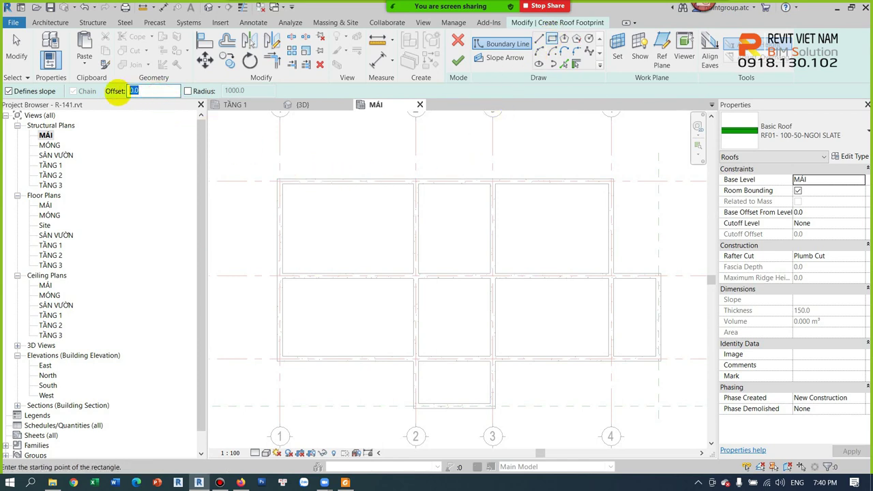
double_click(160, 91)
text(800)
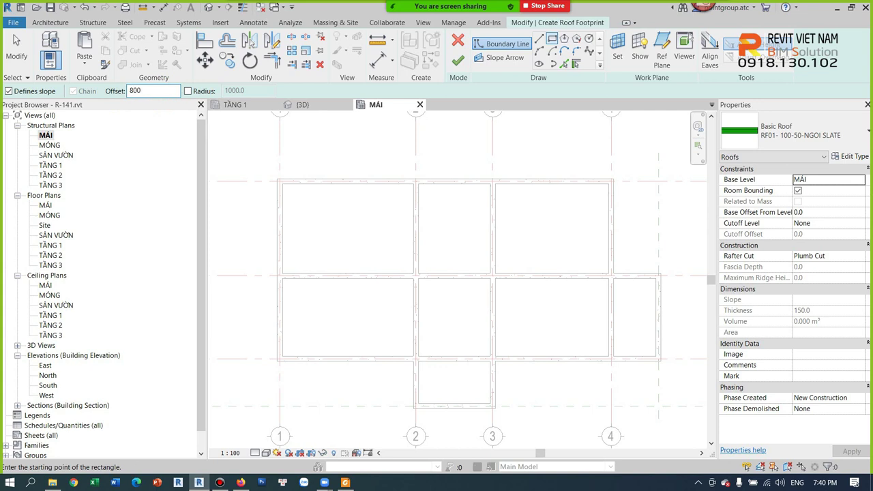
Draw the footprint rectangle between the outer beam corners and finish the 30° roof.
scroll(282, 182, up, 3)
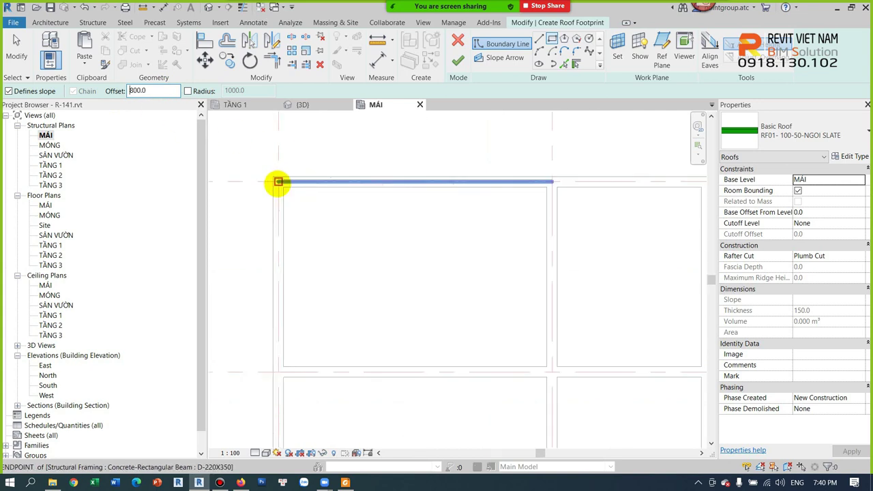
click(279, 182)
scroll(375, 261, down, 1)
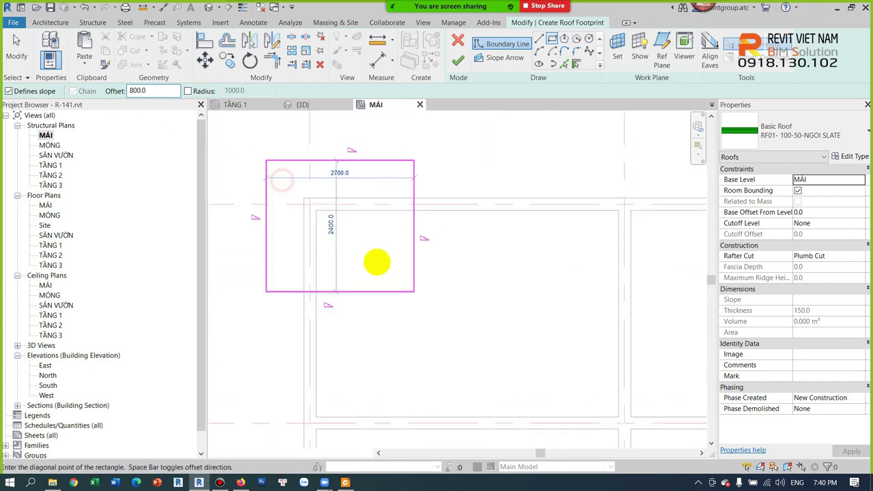
scroll(362, 258, down, 1)
scroll(541, 357, up, 3)
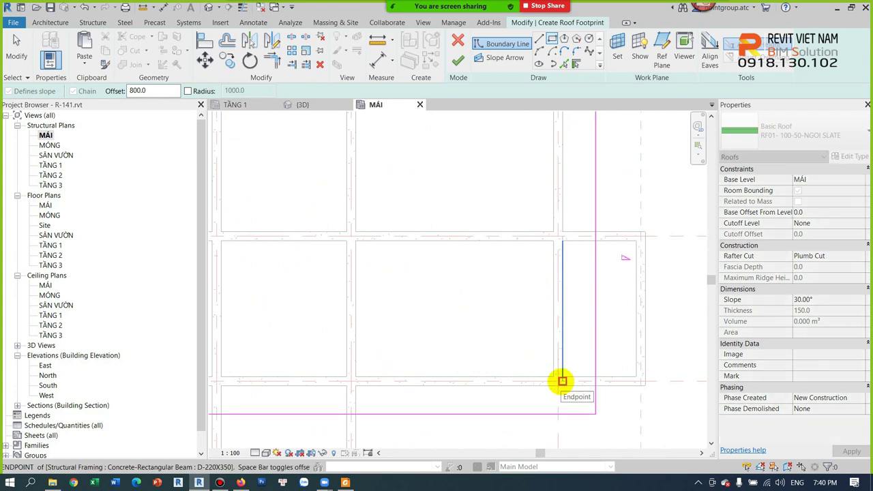
click(559, 380)
scroll(555, 306, down, 2)
scroll(526, 170, down, 2)
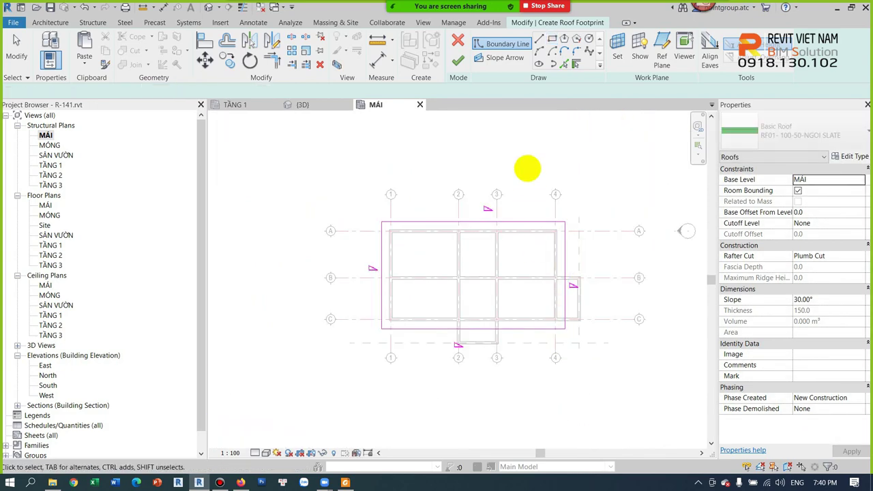
click(458, 61)
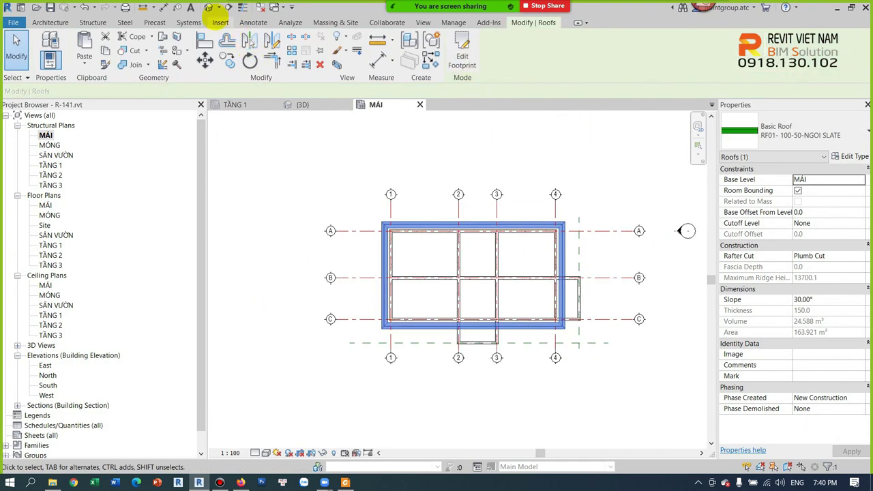
Select the new roof in the 3D view, framing the building.
click(209, 7)
scroll(518, 217, up, 3)
click(509, 200)
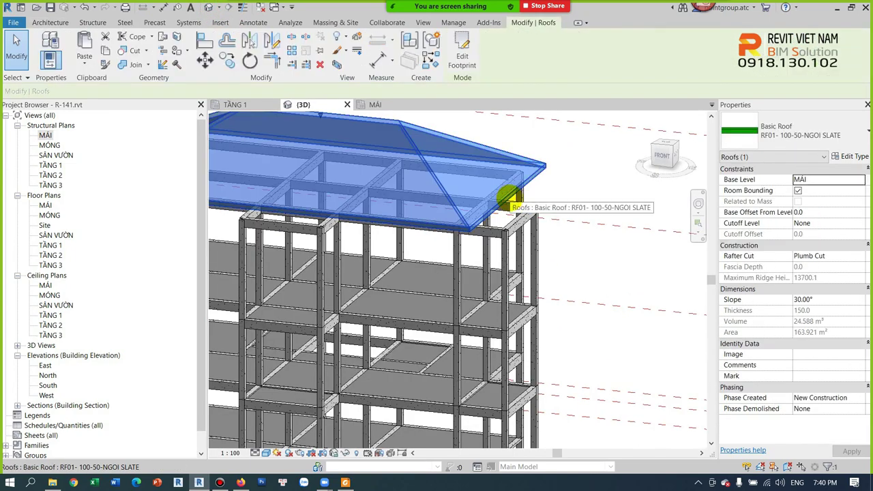
key(Escape)
click(487, 211)
middle_drag(495, 219, 665, 276)
Try roof slopes of 45° and 25°, settle on 30°, and reopen the footprint sketch.
click(819, 301)
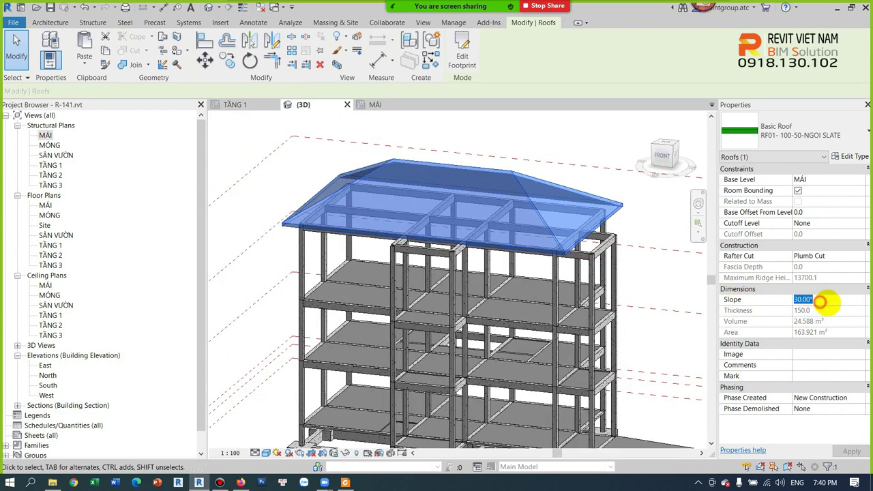
text(45)
click(819, 301)
text(25)
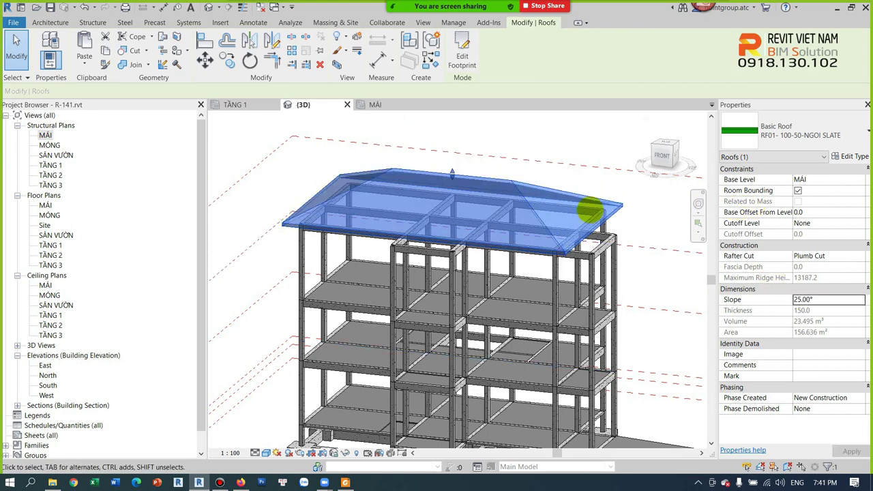
click(829, 301)
text(30)
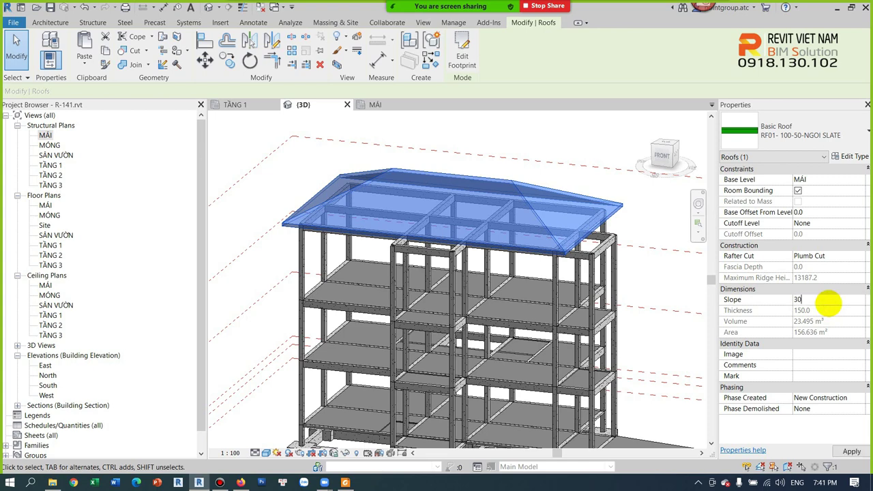
key(Return)
double_click(530, 201)
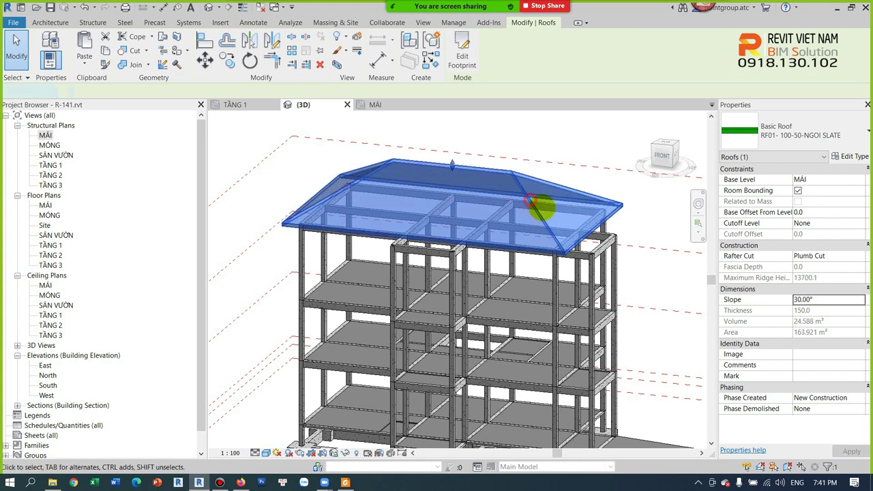
click(560, 232)
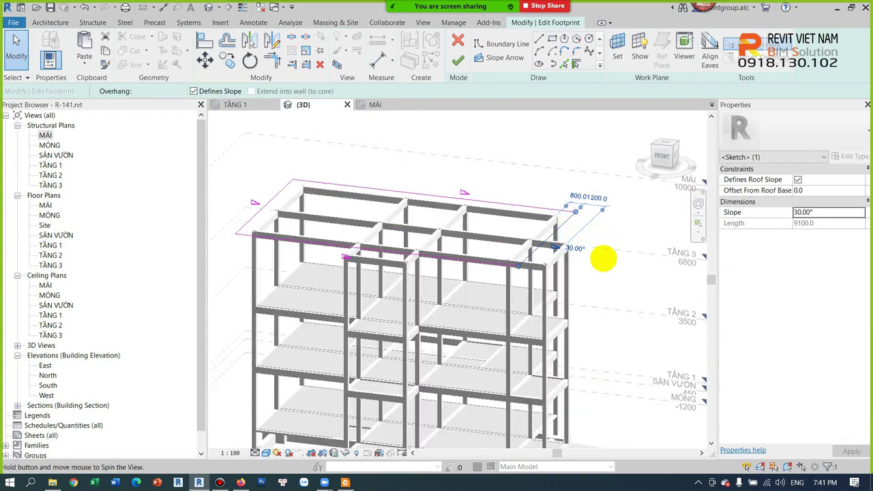
Turn off Defines Slope on the selected footprint edge and rebuild the roof.
scroll(604, 253, up, 2)
scroll(585, 253, up, 3)
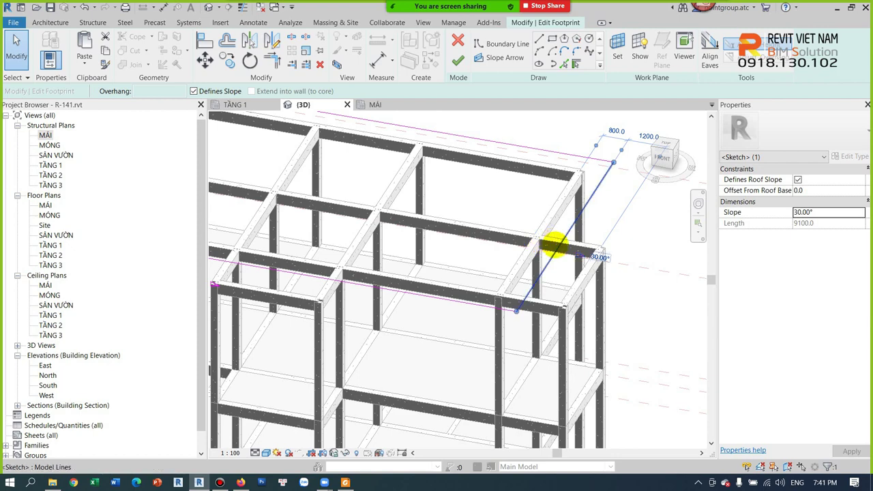
click(198, 91)
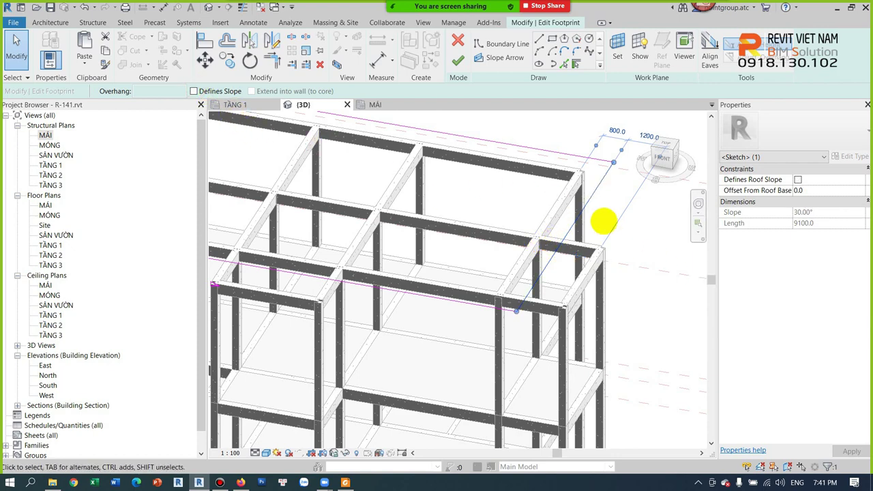
click(629, 233)
click(457, 60)
shift+middle_drag(523, 230, 572, 244)
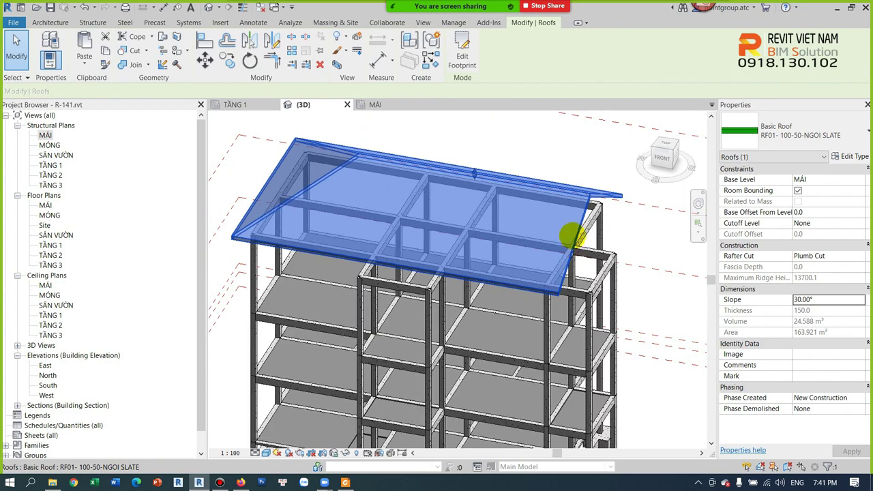
Make the left footprint edge non-sloping and rebuild the roof.
double_click(571, 244)
click(272, 178)
click(193, 91)
click(458, 60)
mouse_move(627, 302)
shift+middle_down()
mouse_move(524, 268)
mouse_move(550, 271)
shift+middle_up()
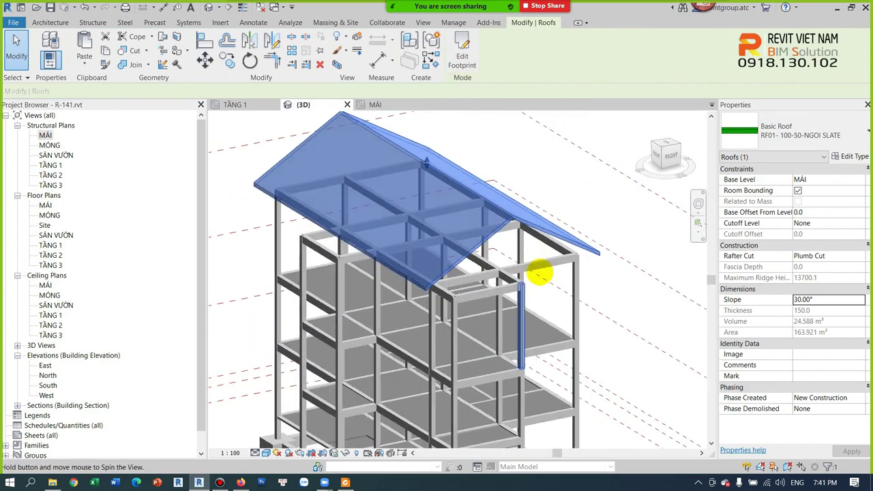
Toggle Defines Slope on the front-left and back-right footprint edges and rebuild the roof.
double_click(510, 230)
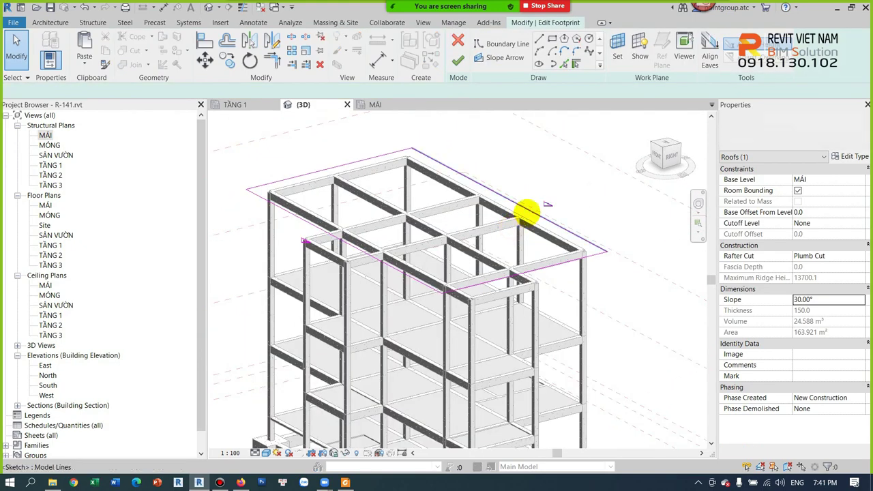
click(371, 253)
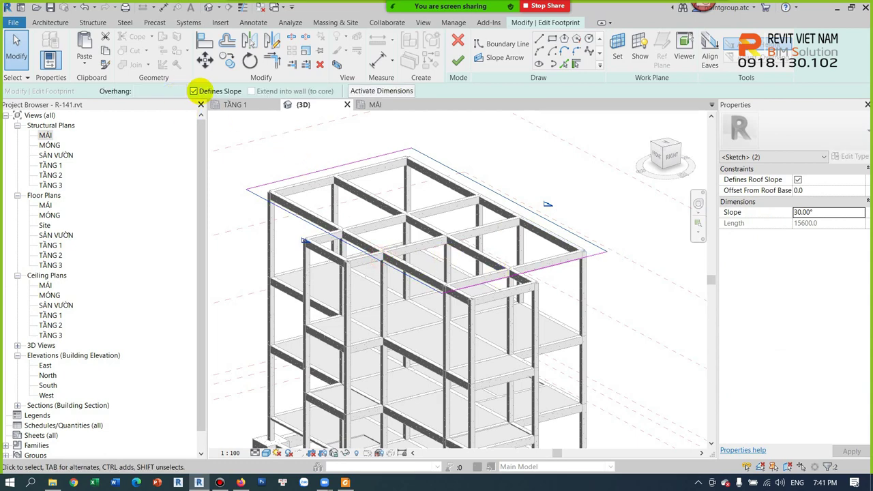
click(195, 91)
click(551, 196)
click(464, 176)
click(194, 91)
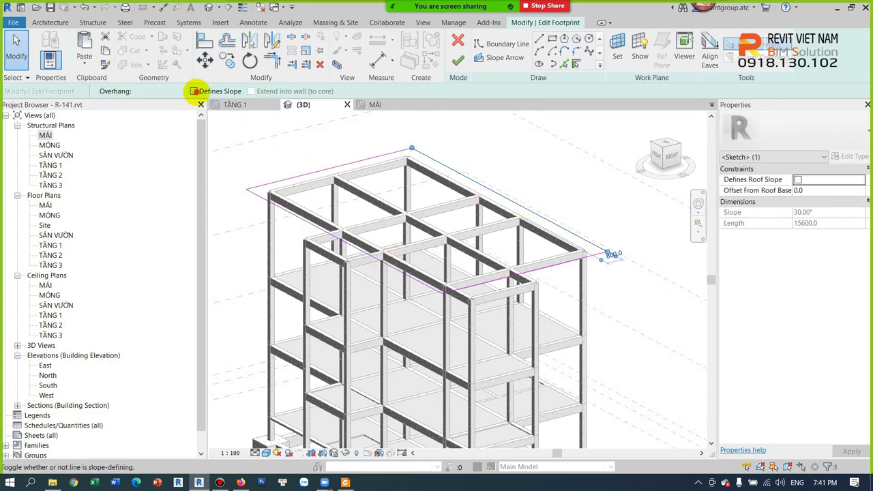
click(459, 63)
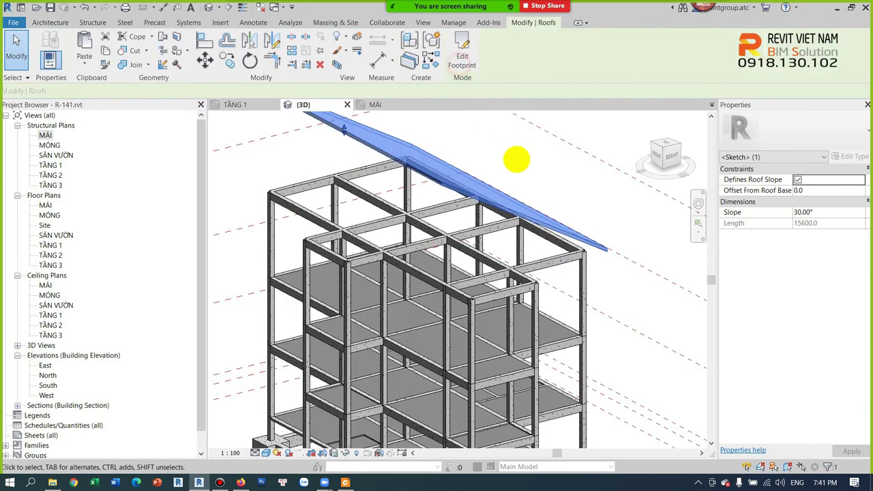
mouse_move(520, 182)
shift+middle_down()
mouse_move(567, 160)
mouse_move(536, 196)
mouse_move(535, 242)
shift+middle_up()
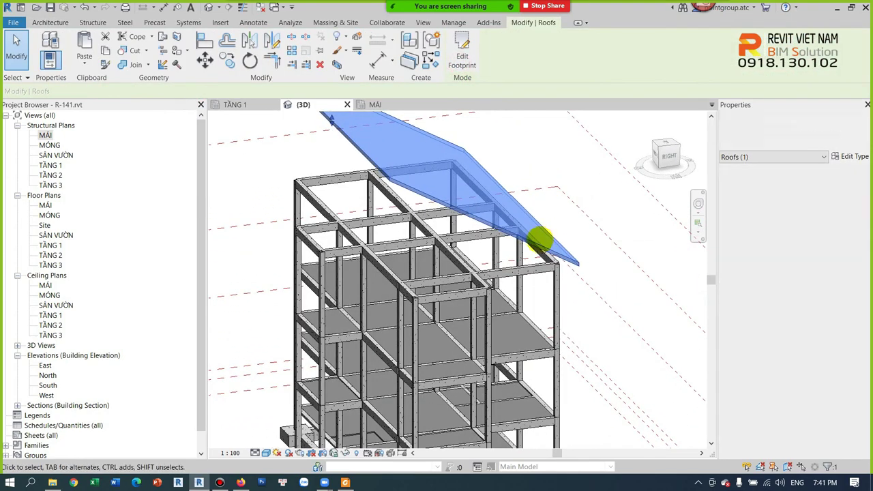
Clear the last slope-defining edge so the roof finishes as a flat slab.
double_click(535, 242)
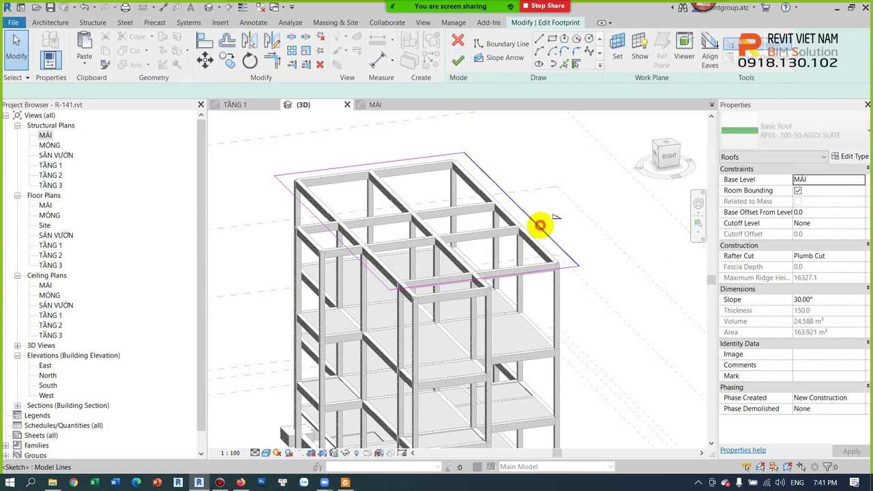
click(542, 226)
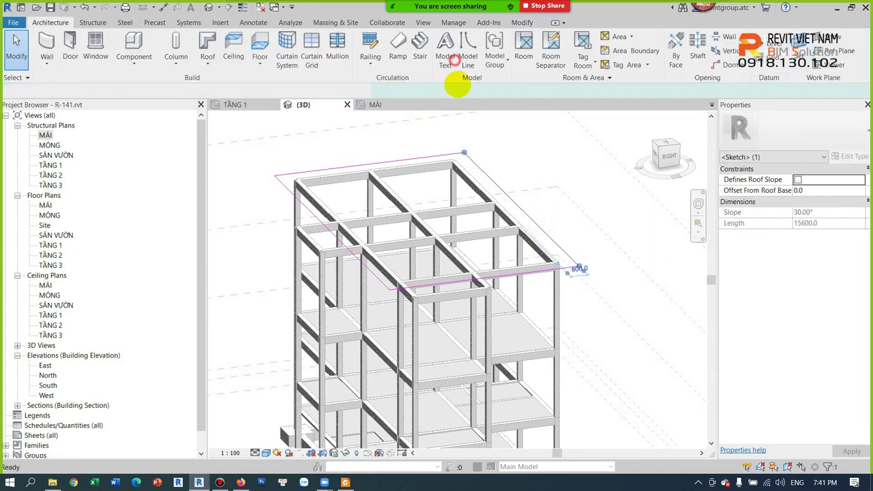
click(458, 60)
key(Escape)
shift+middle_drag(510, 285, 475, 319)
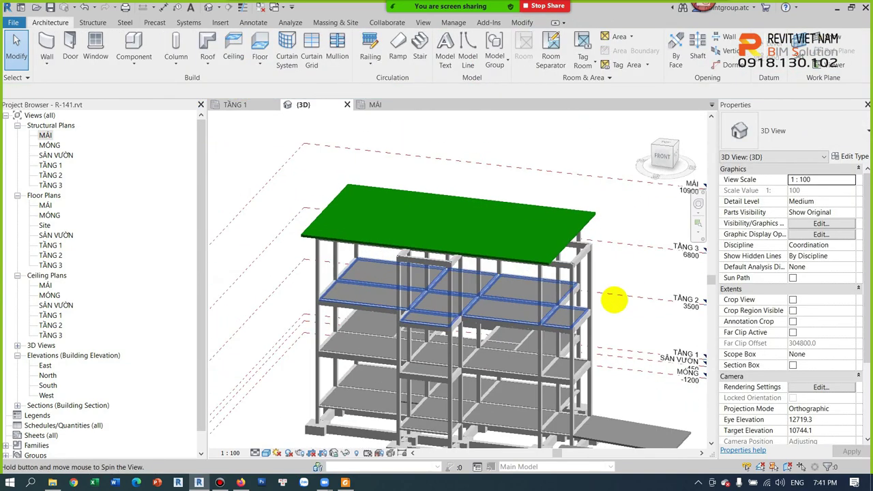
double_click(45, 135)
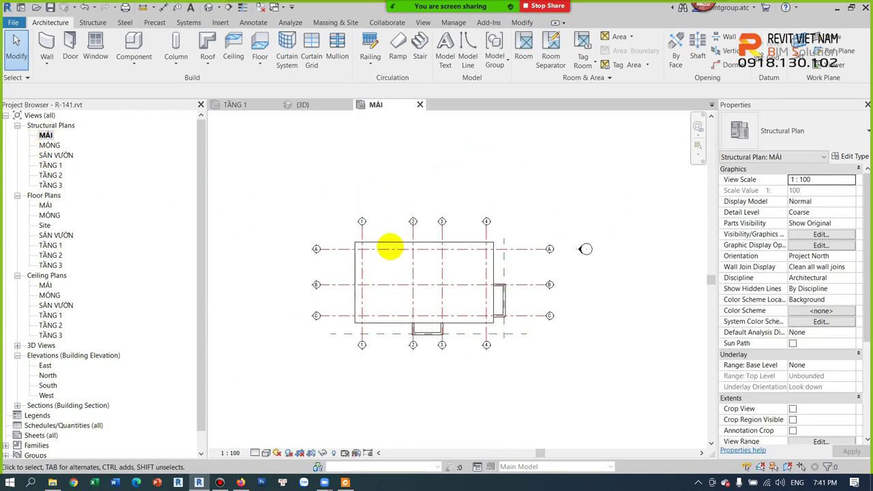
Draw a Building Section line across the MÁI plan between grids B and C.
middle_drag(399, 300, 392, 302)
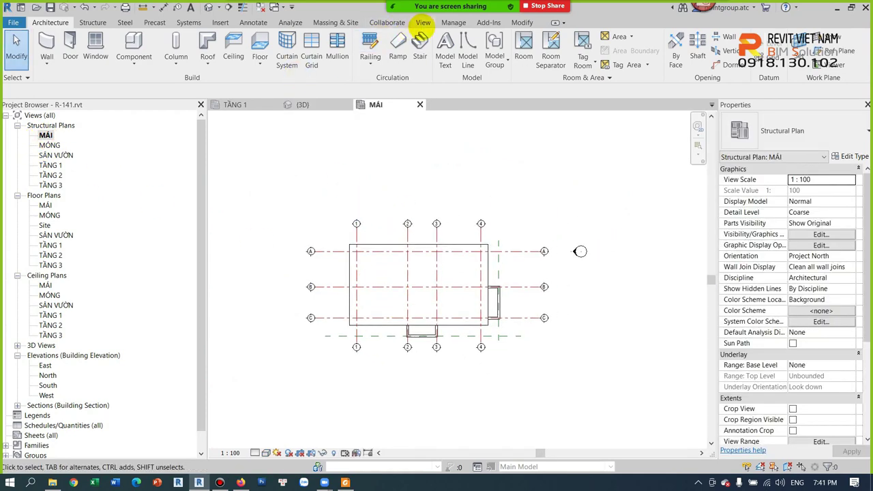
click(423, 23)
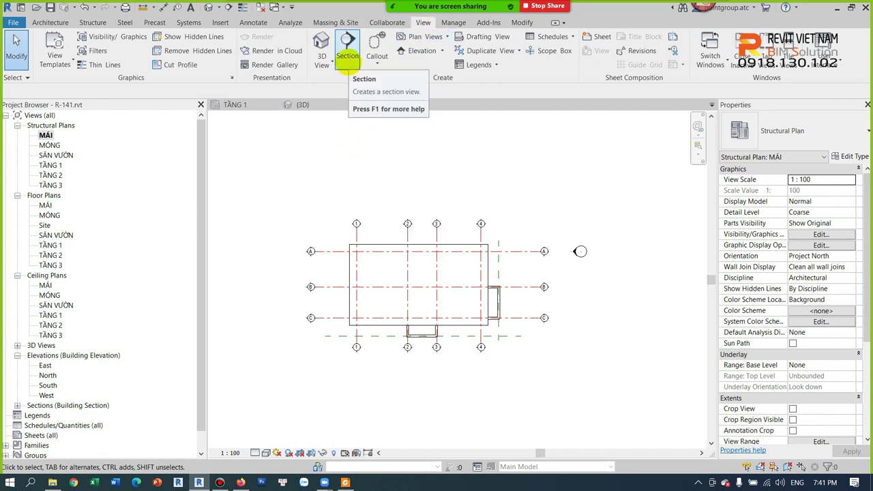
click(346, 58)
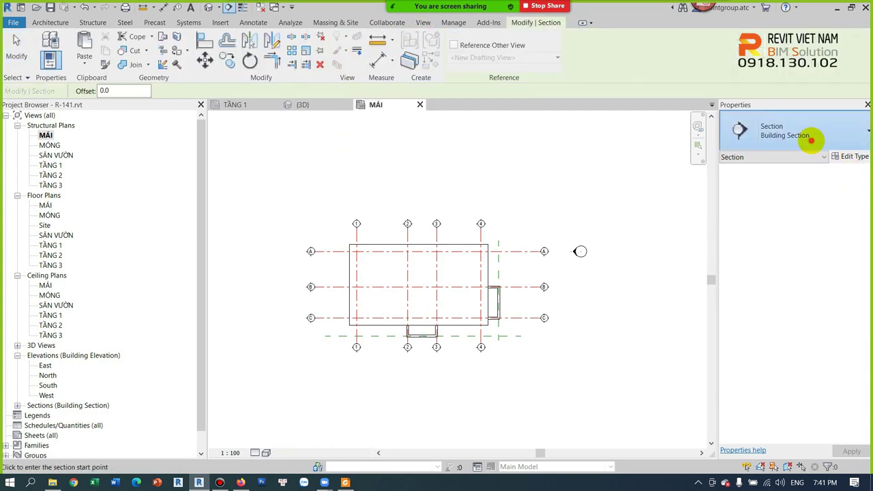
click(785, 135)
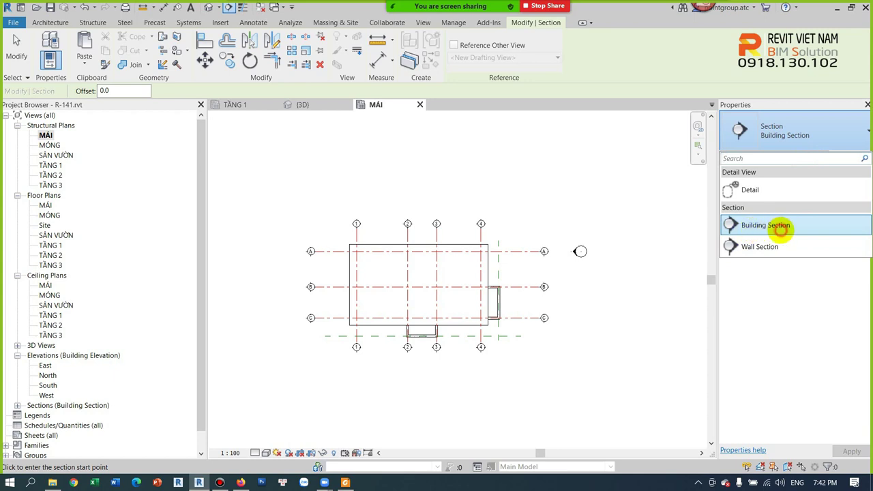
click(780, 230)
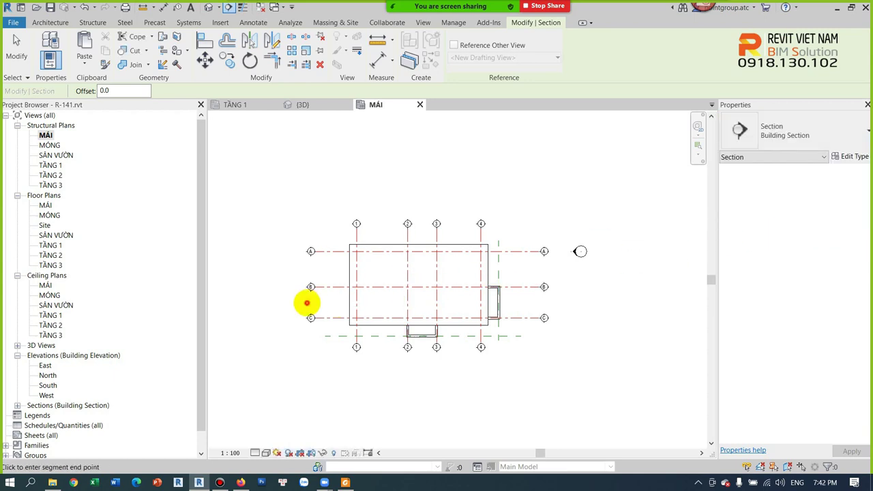
click(307, 302)
click(552, 301)
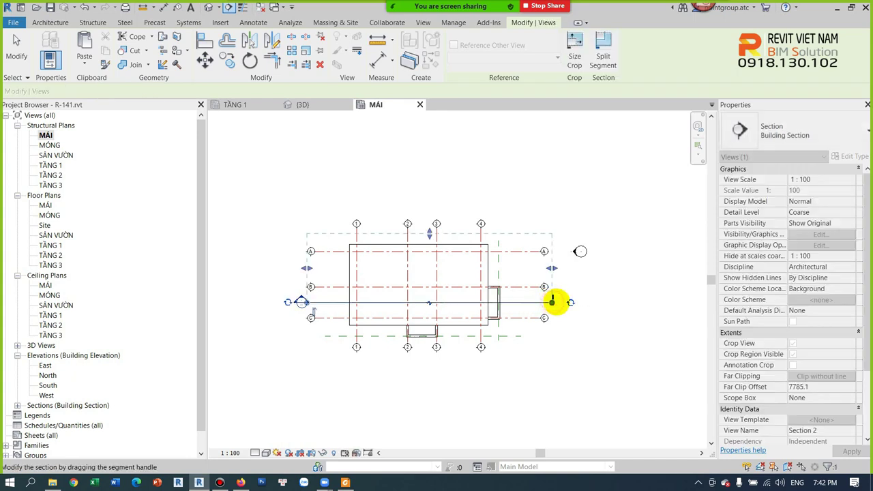
Adjust the section's extent, pulling its left and right boundaries inward.
scroll(443, 280, up, 2)
drag(422, 212, 421, 206)
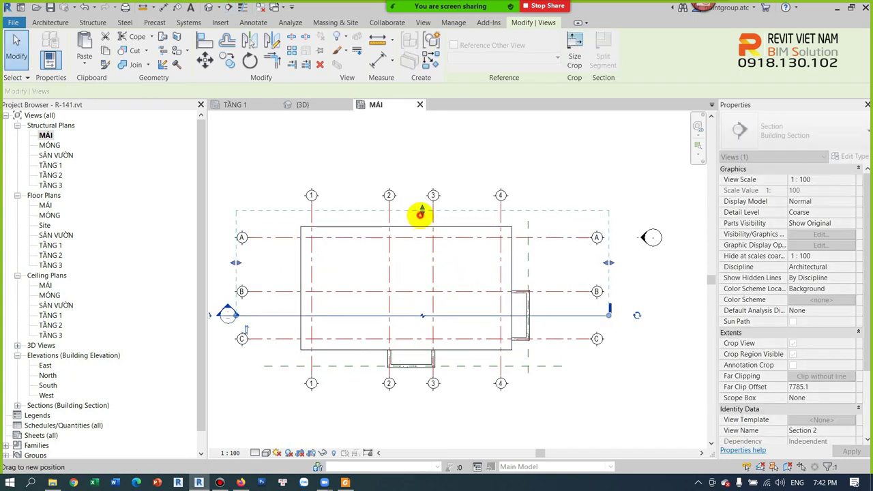
drag(609, 260, 551, 260)
drag(235, 260, 282, 260)
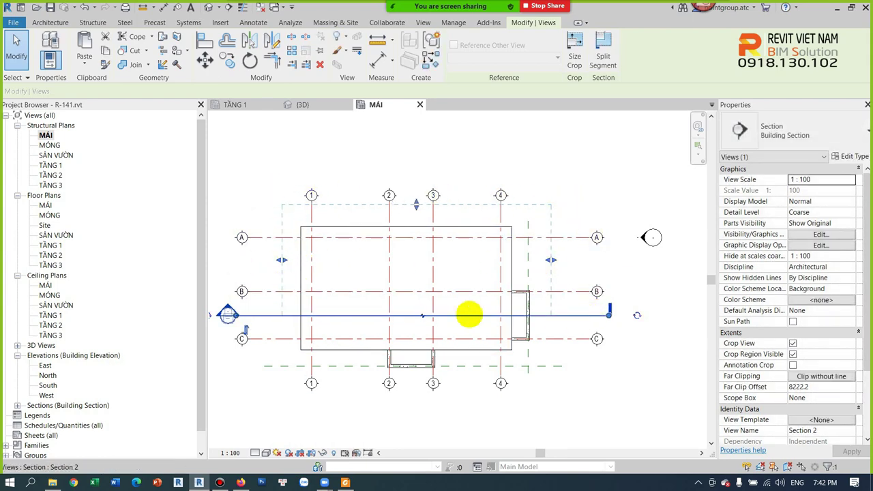
click(273, 305)
Flip the section's viewing direction and Zoom To Fit the MÁI plan.
click(281, 315)
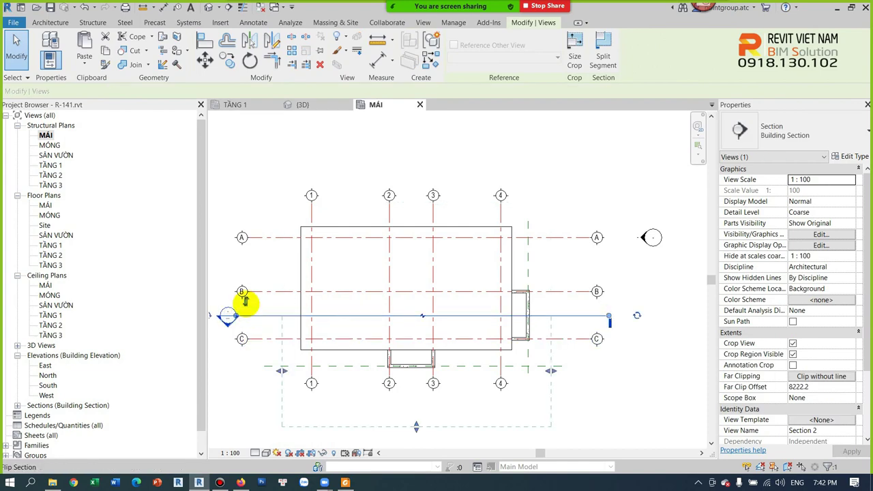
middle_drag(243, 333, 308, 318)
click(310, 315)
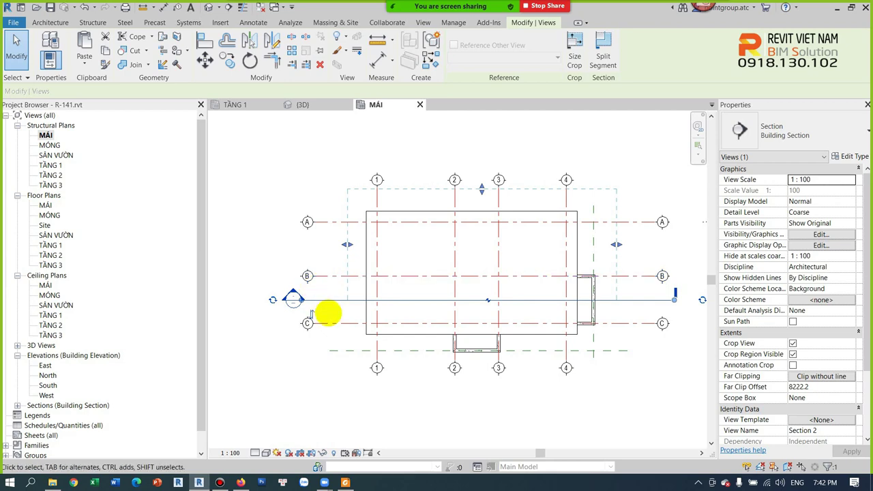
click(331, 307)
click(329, 302)
right_click(328, 300)
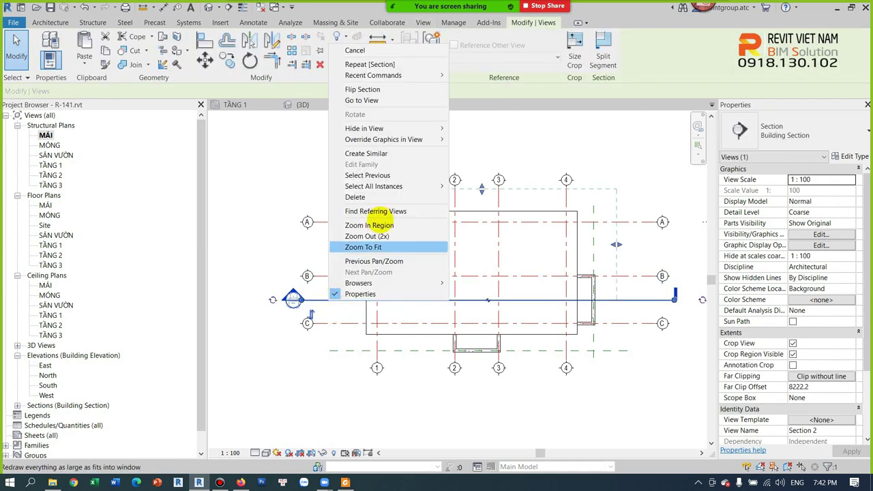
click(397, 101)
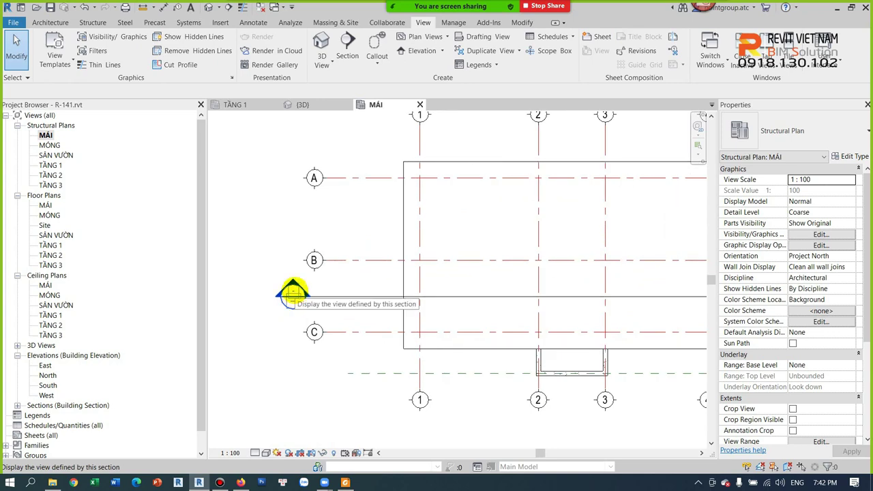
double_click(292, 293)
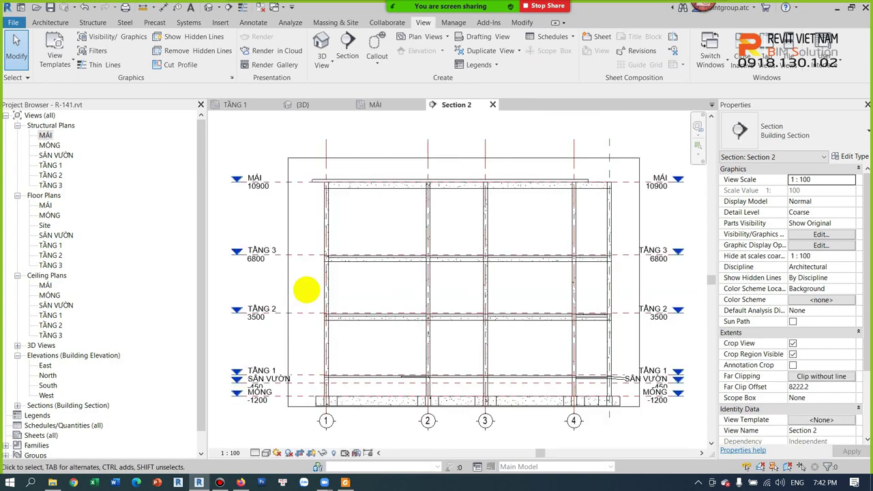
Zoom around Section 2 to bring the full frame grid into view.
scroll(442, 298, up, 1)
scroll(511, 298, up, 2)
scroll(454, 266, up, 1)
scroll(471, 316, down, 1)
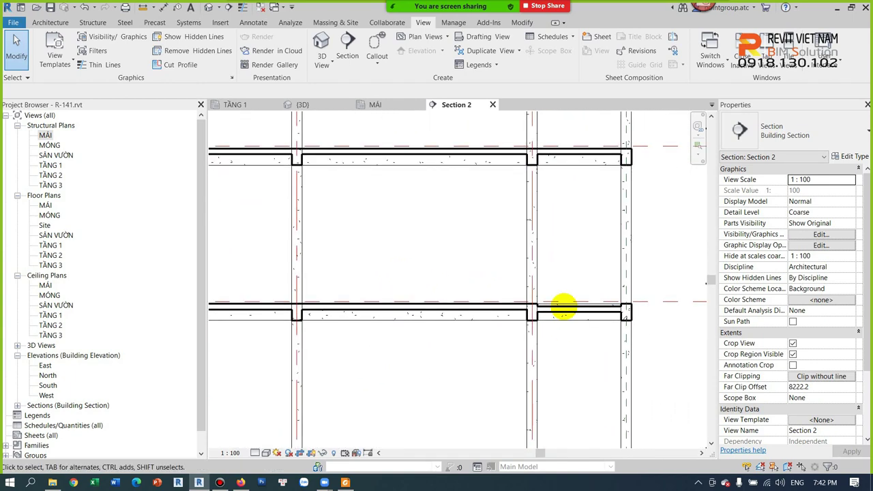
scroll(560, 306, up, 2)
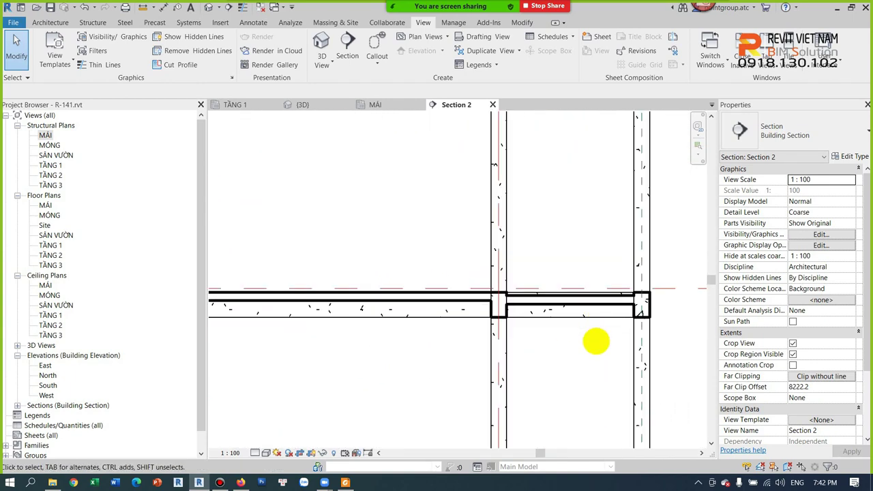
scroll(614, 347, down, 1)
scroll(383, 293, up, 1)
scroll(478, 290, up, 2)
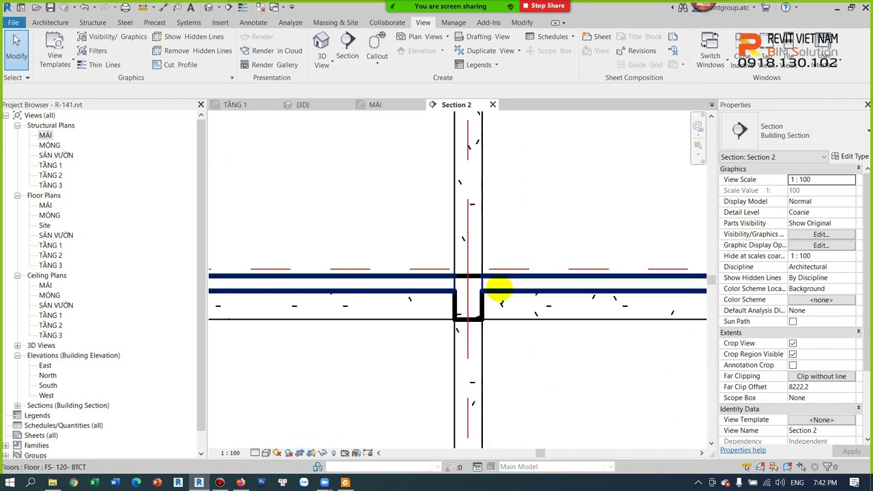
scroll(501, 297, down, 1)
scroll(433, 267, up, 1)
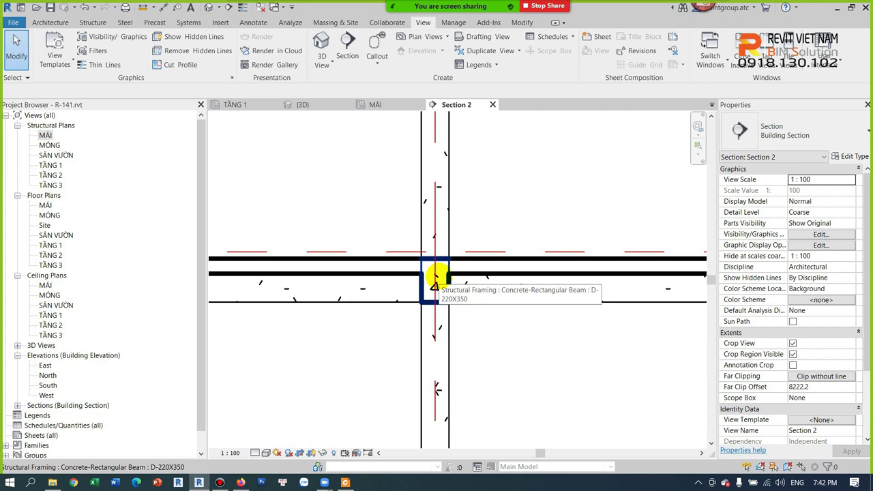
scroll(435, 278, down, 3)
scroll(448, 253, down, 3)
middle_drag(503, 279, 493, 321)
Inspect the roof–beam joints and confirm the flat roof rests on the D-220X350 beams.
scroll(552, 236, up, 3)
scroll(356, 242, up, 2)
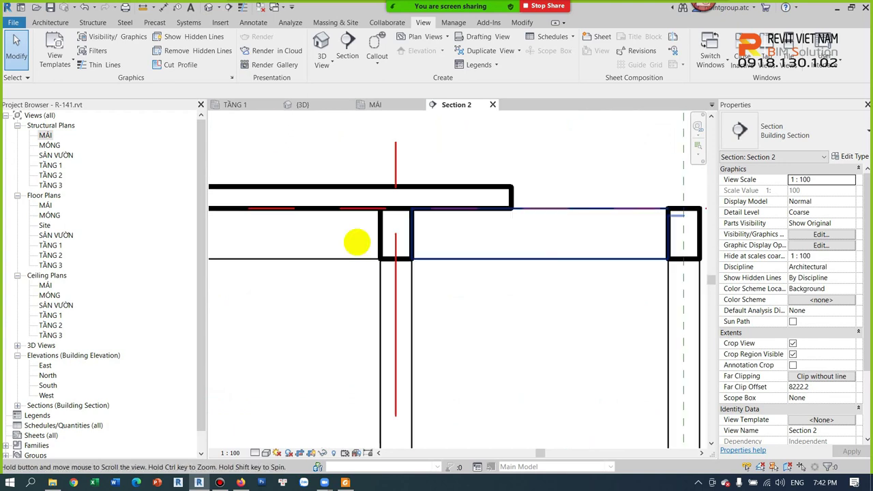
scroll(496, 224, up, 1)
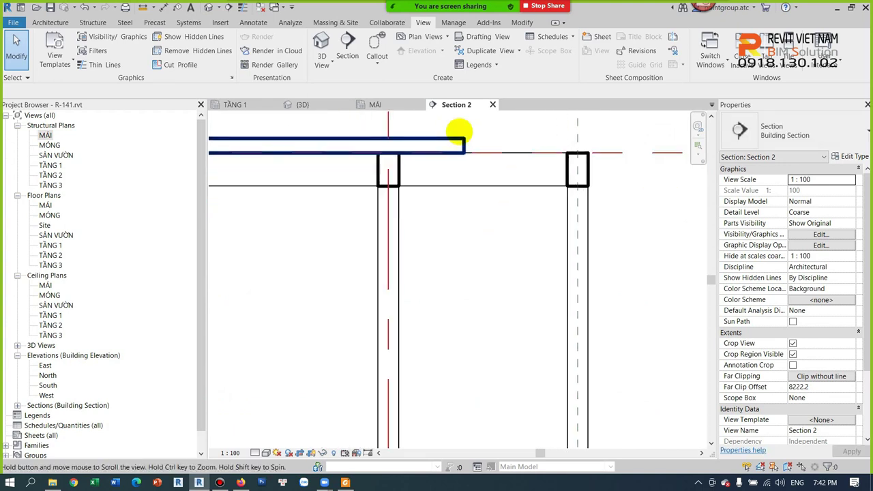
middle_drag(426, 205, 414, 328)
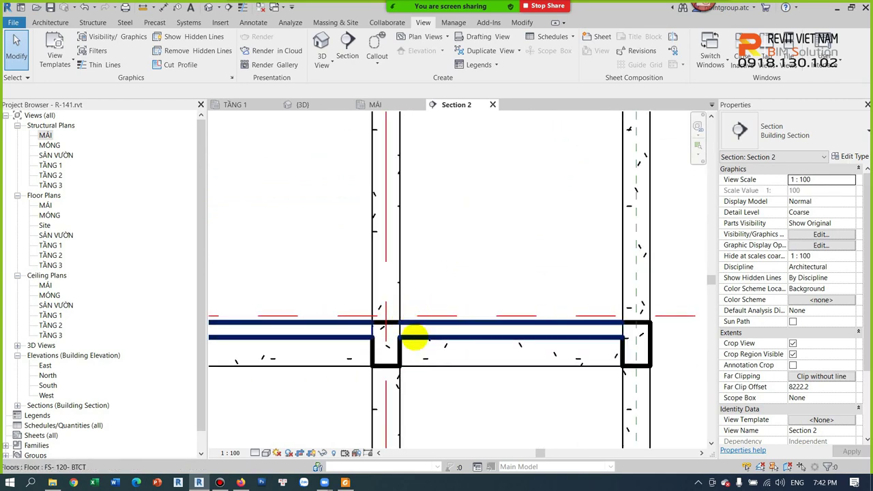
scroll(409, 266, down, 3)
scroll(464, 197, up, 2)
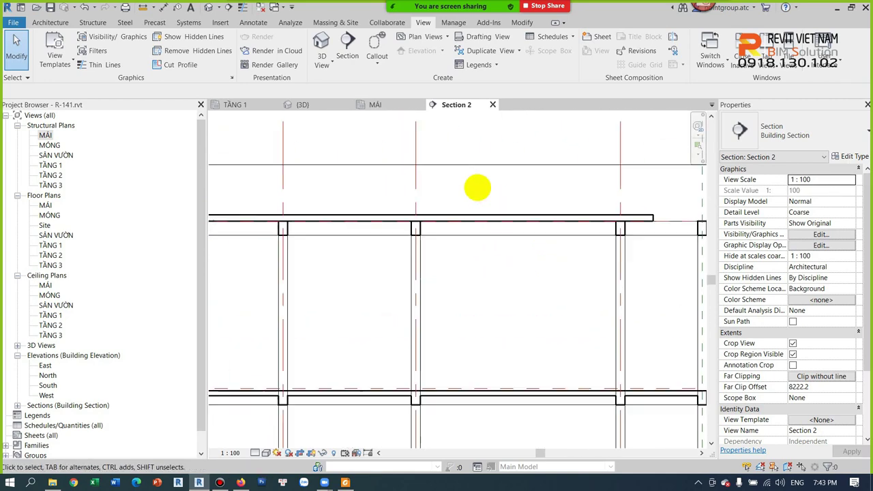
click(450, 213)
scroll(400, 225, up, 2)
scroll(425, 225, up, 2)
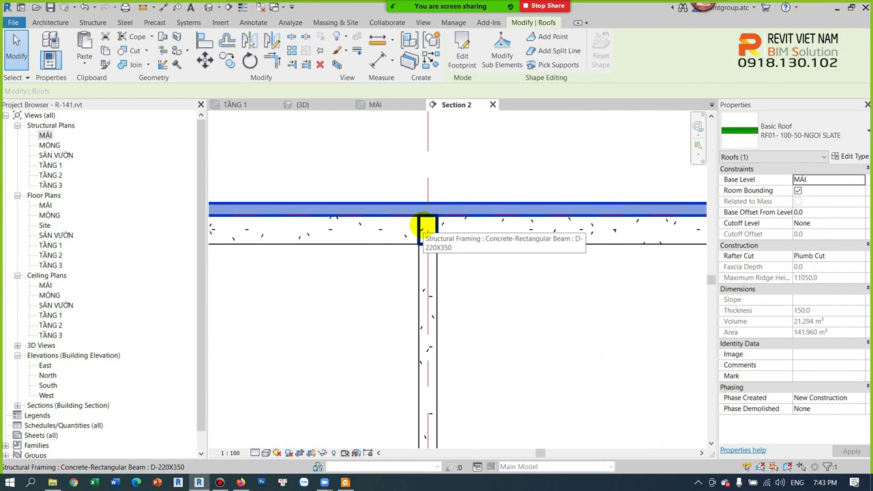
key(Escape)
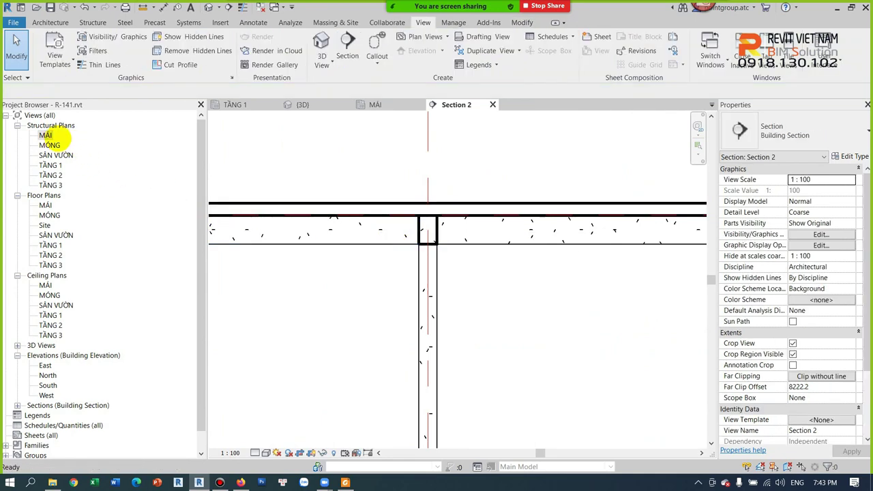
double_click(47, 136)
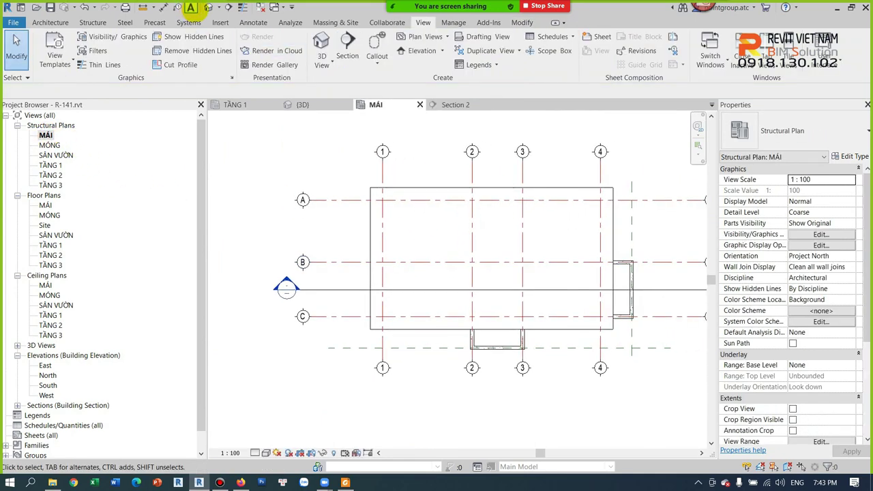
Re-edit the roof footprint in 3D and finish it as a 30° gable roof.
click(209, 8)
click(529, 202)
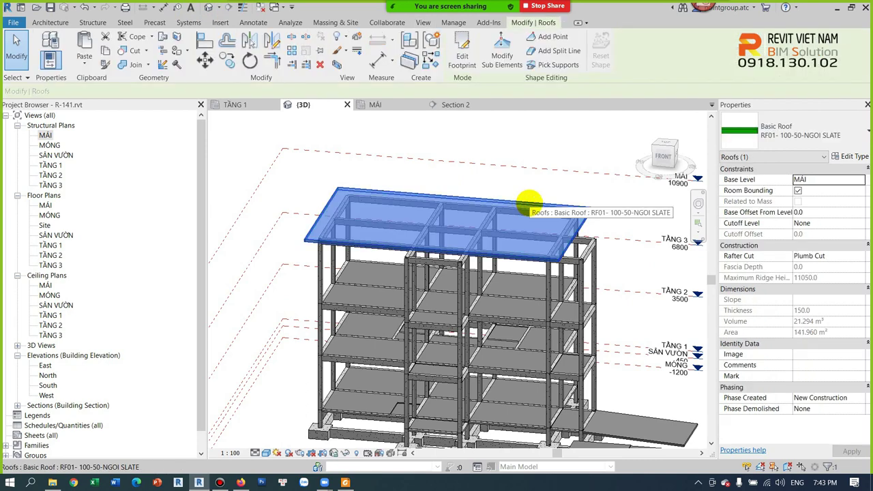
double_click(529, 202)
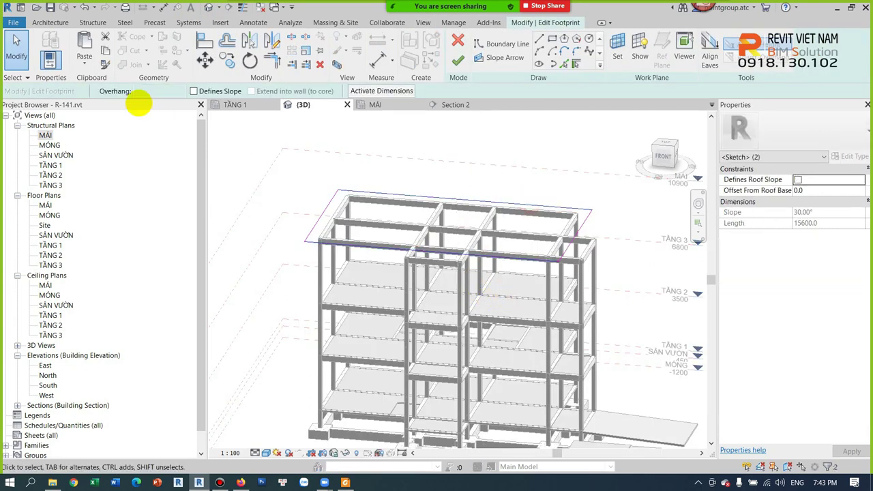
click(458, 61)
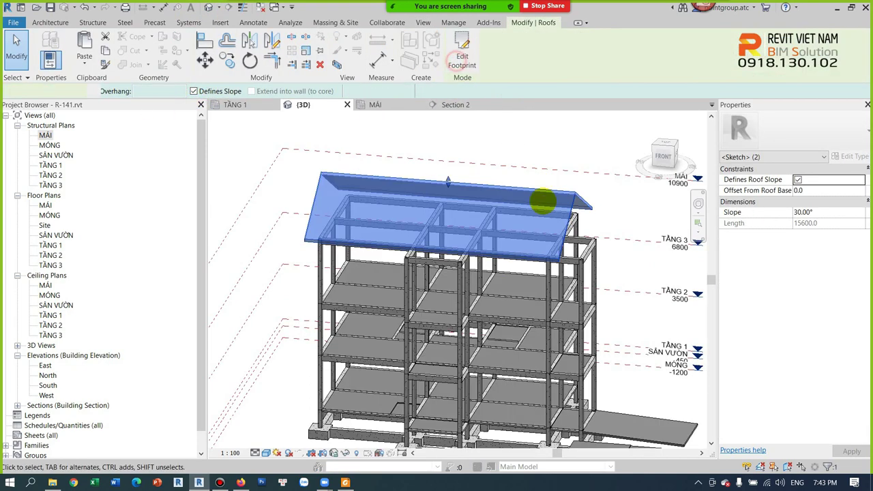
scroll(613, 228, up, 4)
click(613, 229)
scroll(613, 229, down, 3)
mouse_move(623, 218)
shift+middle_down()
mouse_move(535, 212)
mouse_move(517, 244)
shift+middle_up()
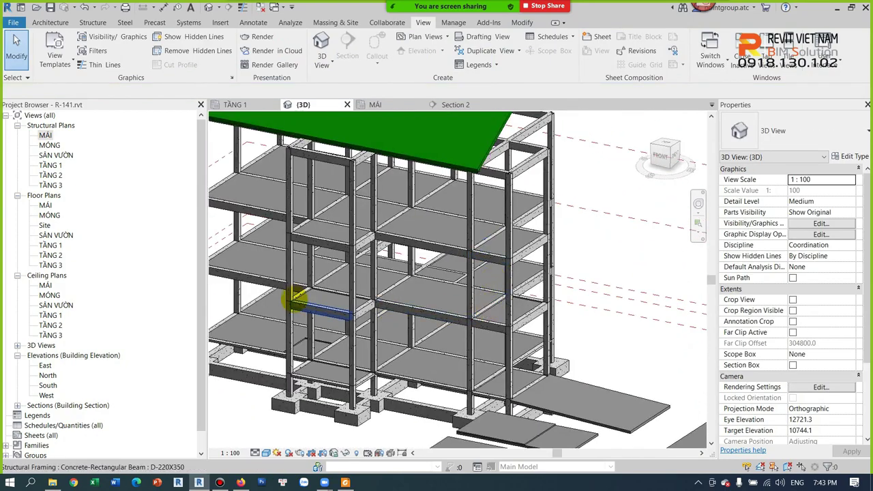
Compare with the reference house rendering PDF, then open the TẦNG 2 structural plan.
click(345, 483)
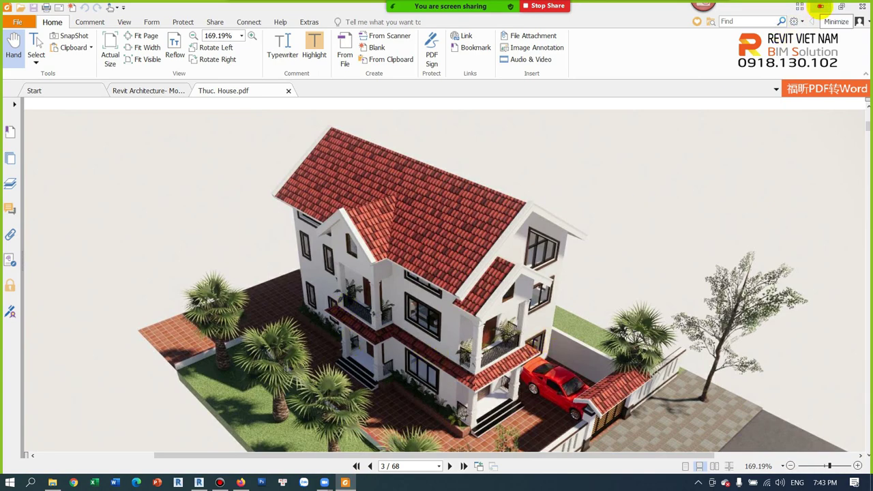
click(821, 6)
double_click(50, 175)
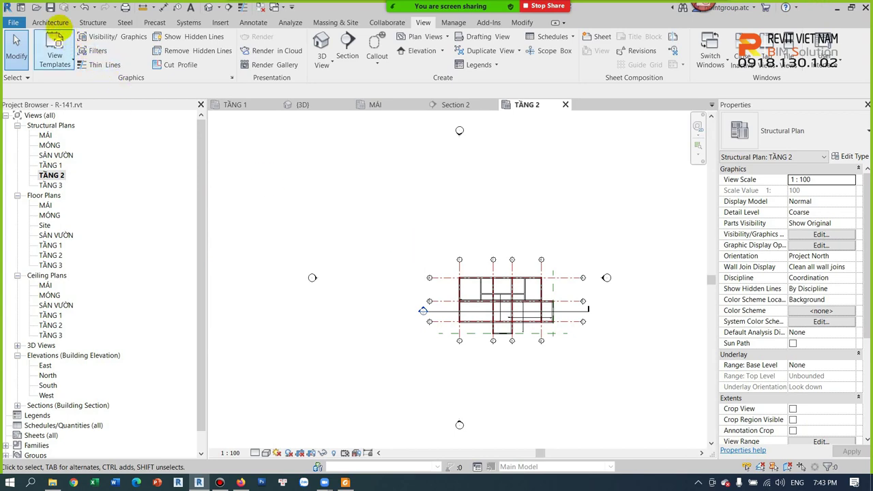
Start a roof by footprint and draw boundary lines down grid 2 and across to grid 3.
click(49, 22)
click(208, 63)
click(225, 82)
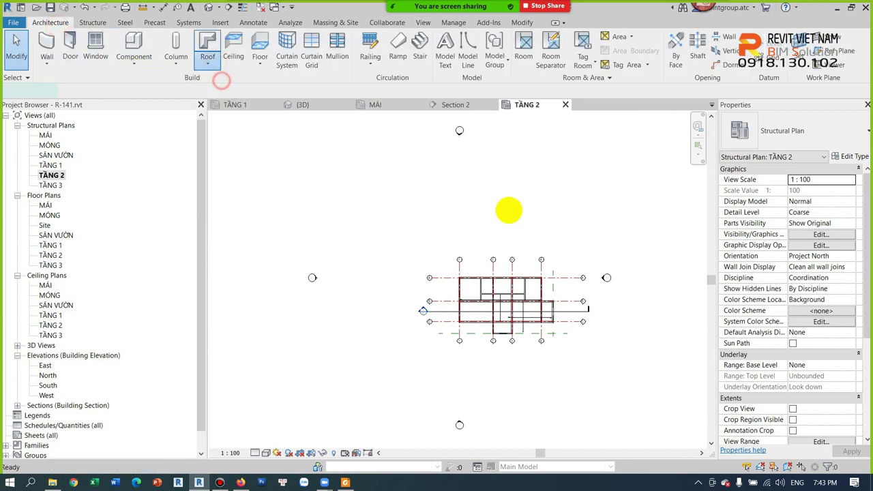
scroll(532, 338, up, 5)
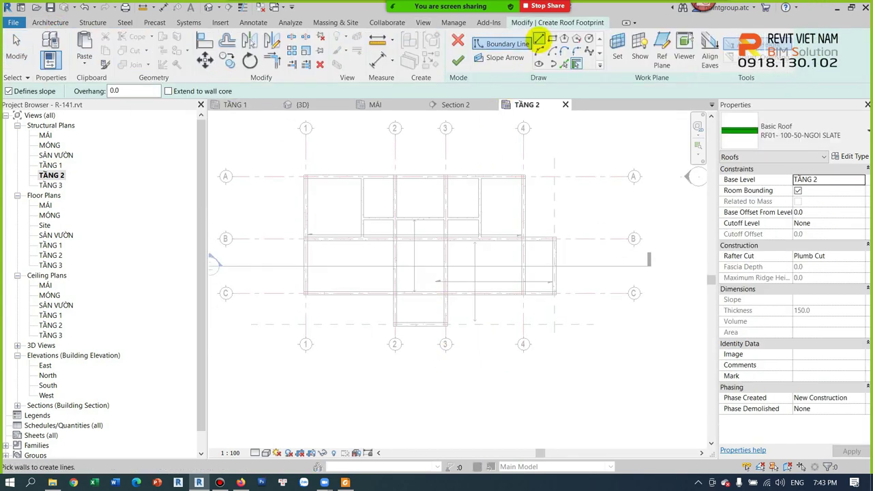
click(539, 39)
scroll(395, 326, up, 3)
scroll(389, 273, up, 3)
click(389, 234)
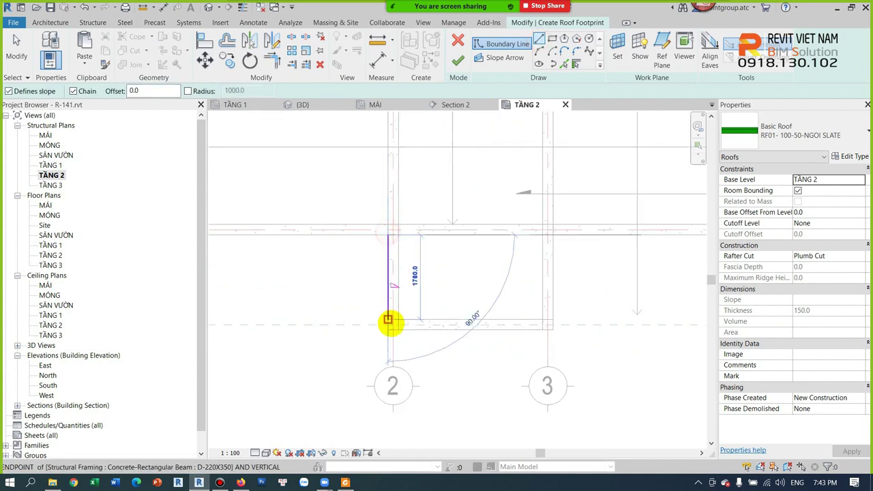
click(389, 318)
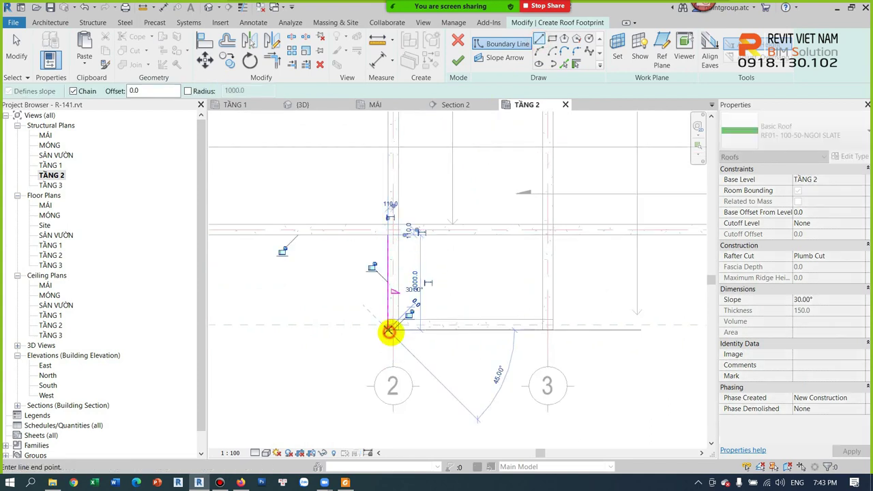
click(558, 331)
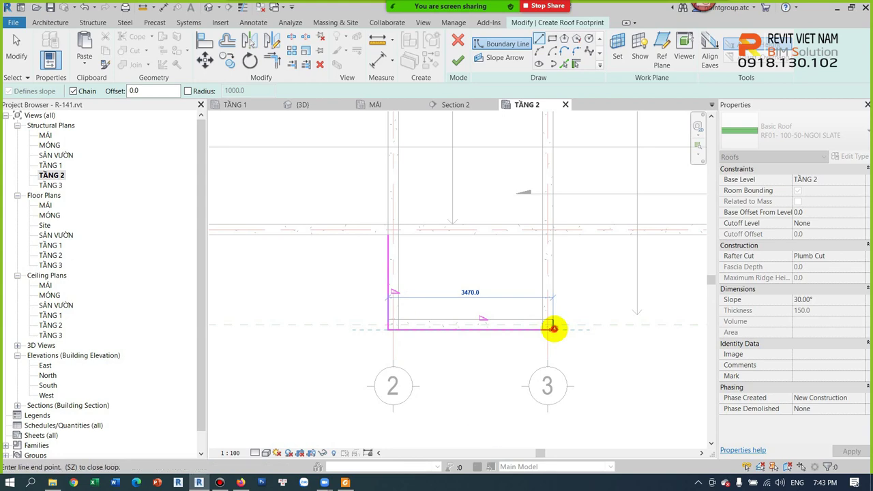
Pick the beam edges between grids 3 and 4 and the right, top and left beams as boundaries.
click(564, 63)
middle_drag(621, 323, 454, 314)
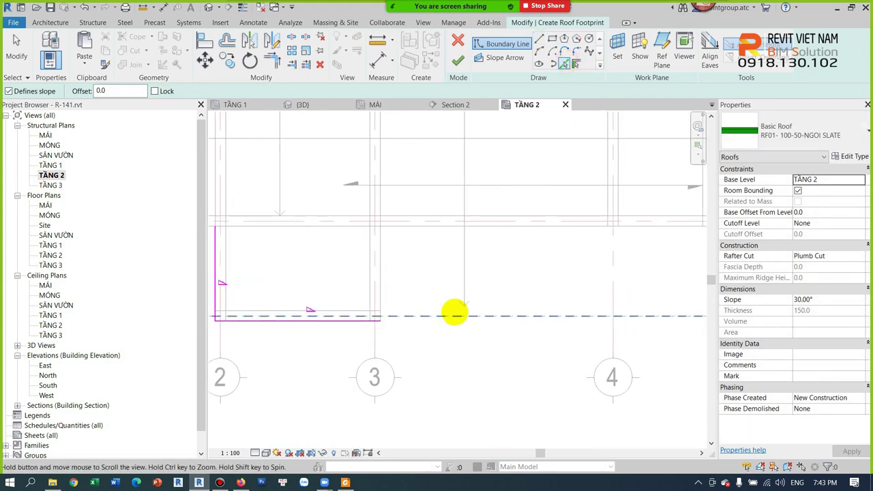
click(522, 231)
scroll(526, 253, down, 1)
scroll(594, 220, down, 1)
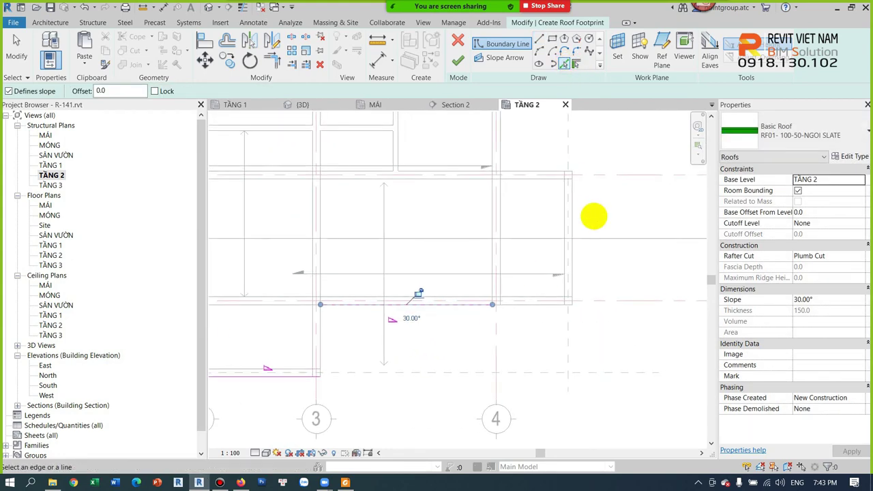
click(571, 217)
click(552, 171)
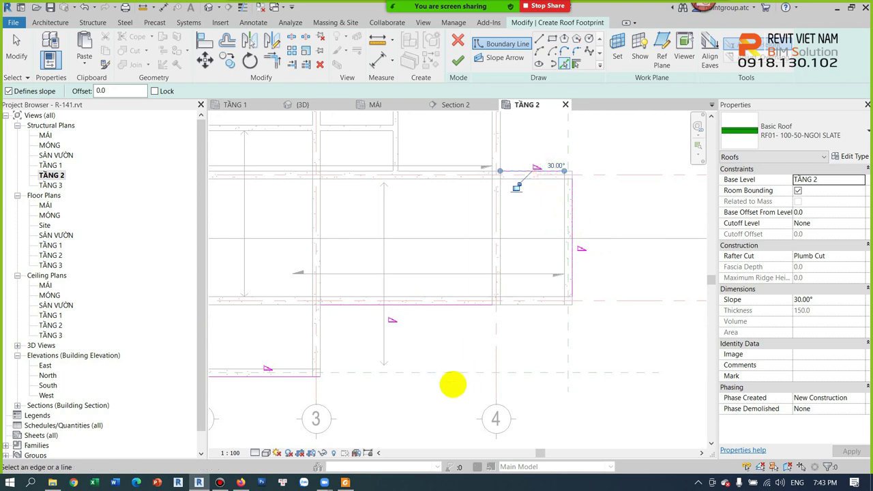
click(318, 325)
scroll(319, 328, up, 2)
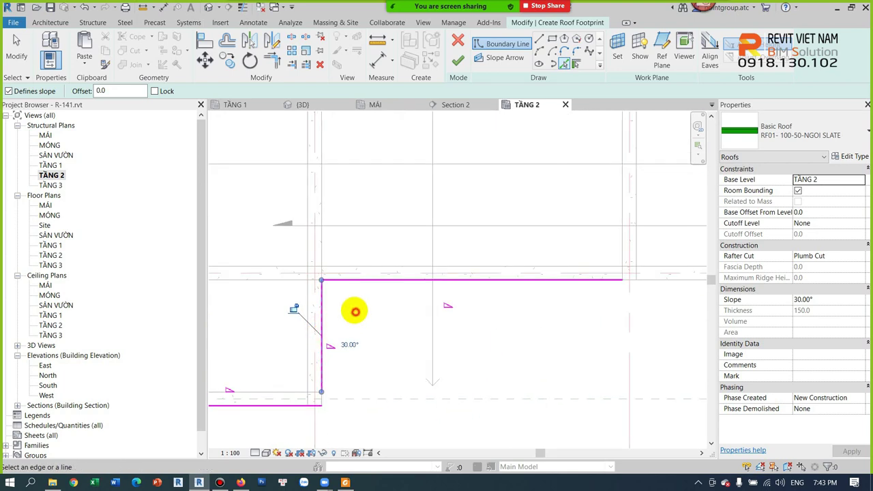
Trim the boundary lines at the two remaining open corners so the outline closes.
click(271, 60)
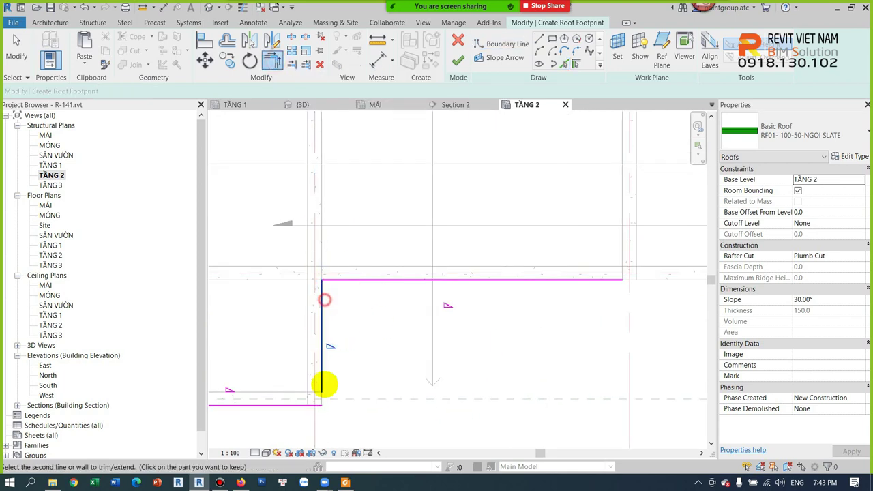
middle_drag(312, 402, 438, 334)
click(457, 312)
click(617, 253)
middle_drag(649, 234, 563, 225)
click(577, 277)
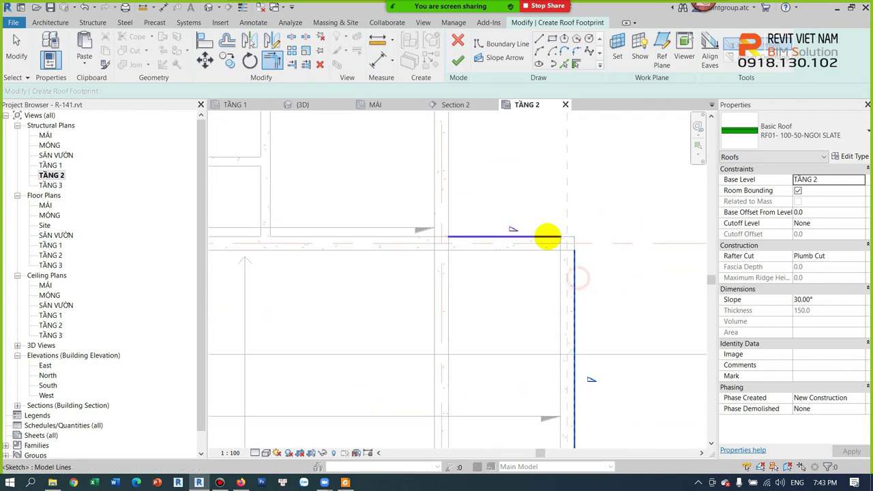
click(551, 238)
scroll(546, 292, down, 2)
key(Escape)
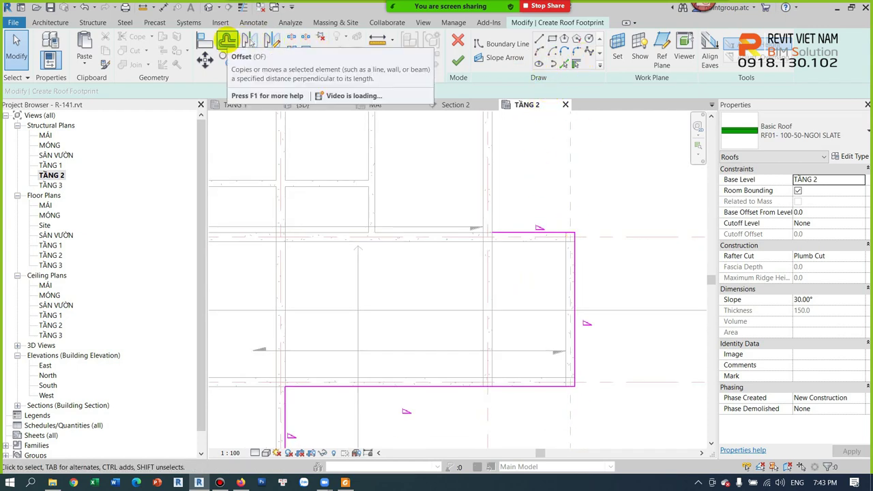
Offset a copy of the whole footprint line chain 600 outward with OF.
click(227, 41)
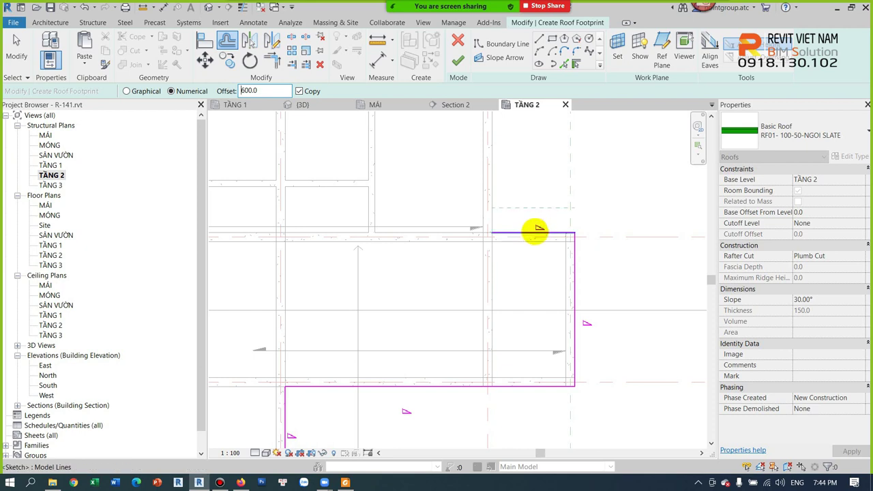
middle_drag(526, 299, 626, 275)
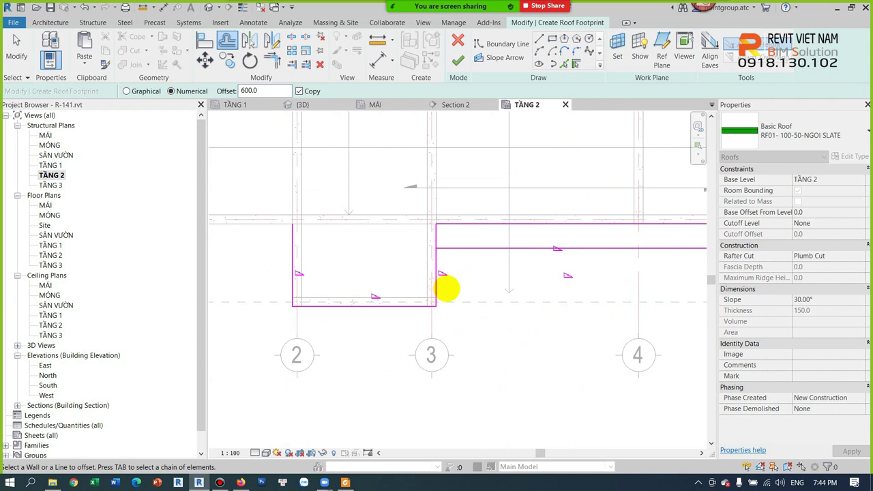
scroll(526, 237, up, 3)
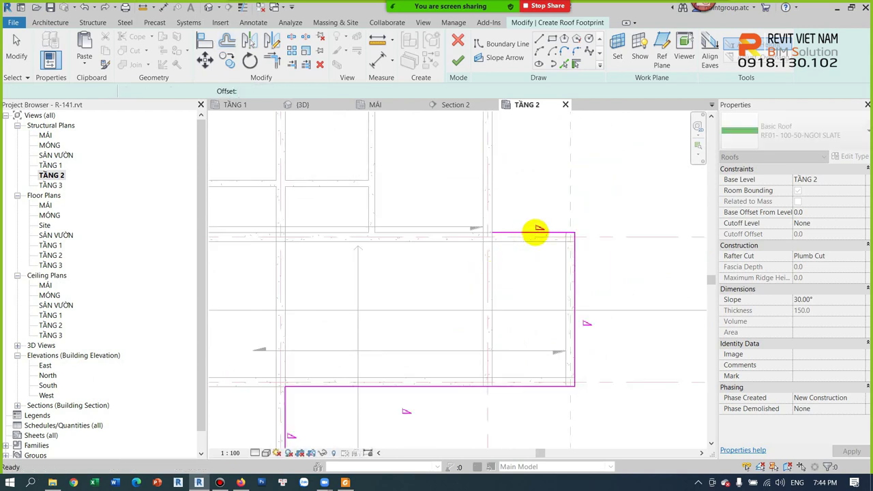
key(o)
key(f)
key(Tab)
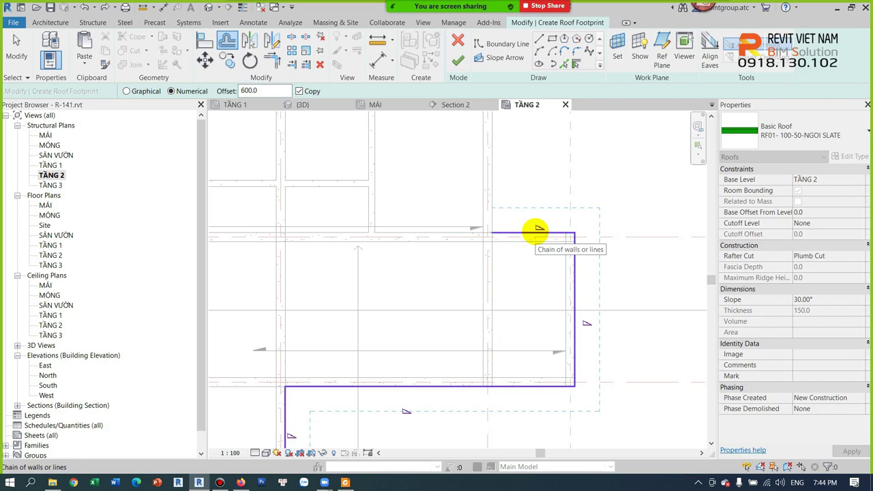
click(539, 228)
scroll(516, 248, down, 3)
scroll(370, 316, up, 3)
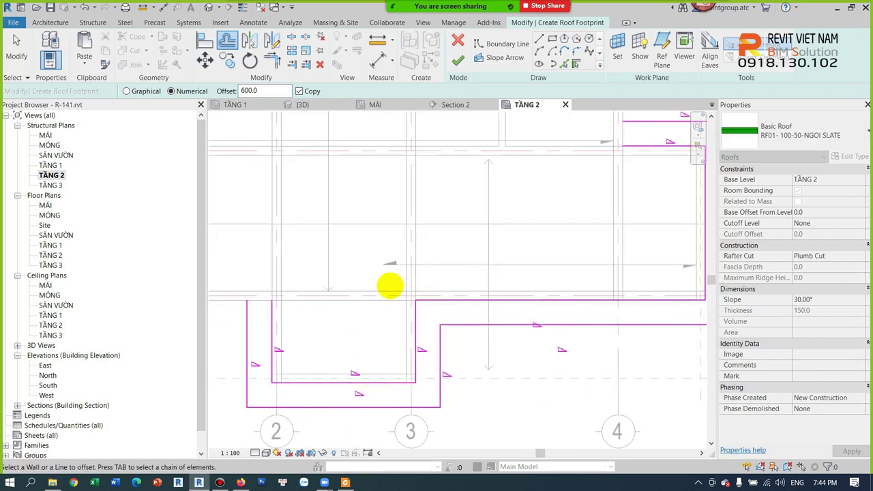
key(Escape)
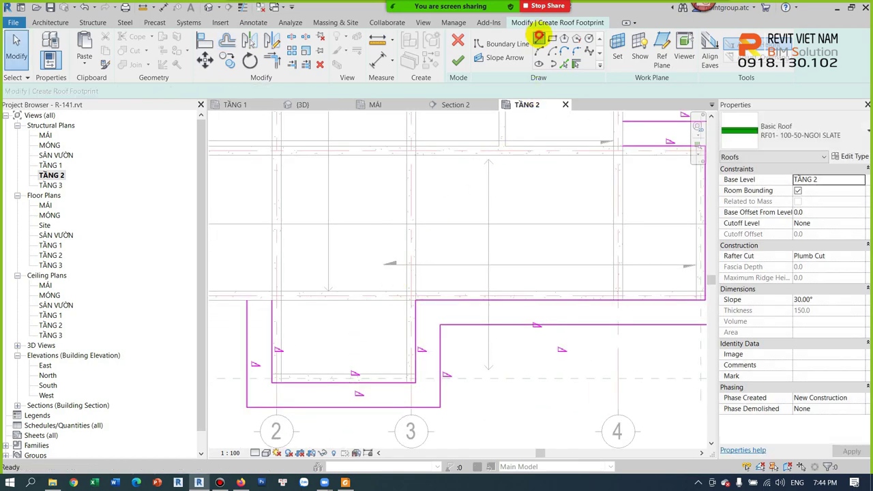
Start a new roof boundary line, then cancel it unfinished.
click(538, 38)
click(247, 299)
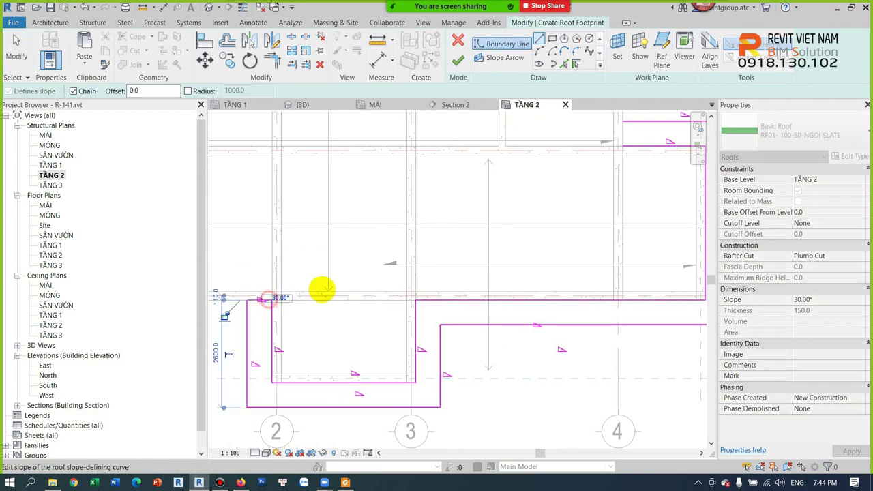
scroll(389, 264, down, 2)
scroll(551, 201, up, 4)
click(547, 196)
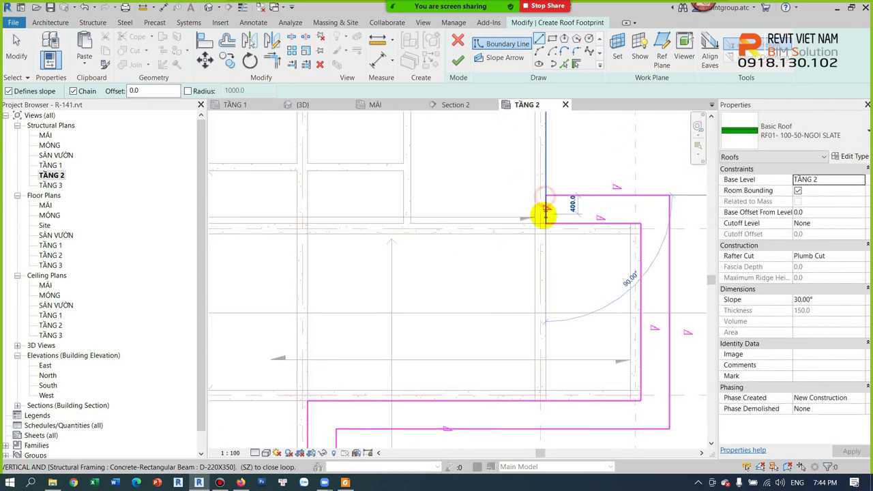
key(Escape)
scroll(541, 225, down, 2)
key(Escape)
Window-select the inner footprint sketch lines, then finish the sketch into the sloped roof.
drag(621, 367, 591, 349)
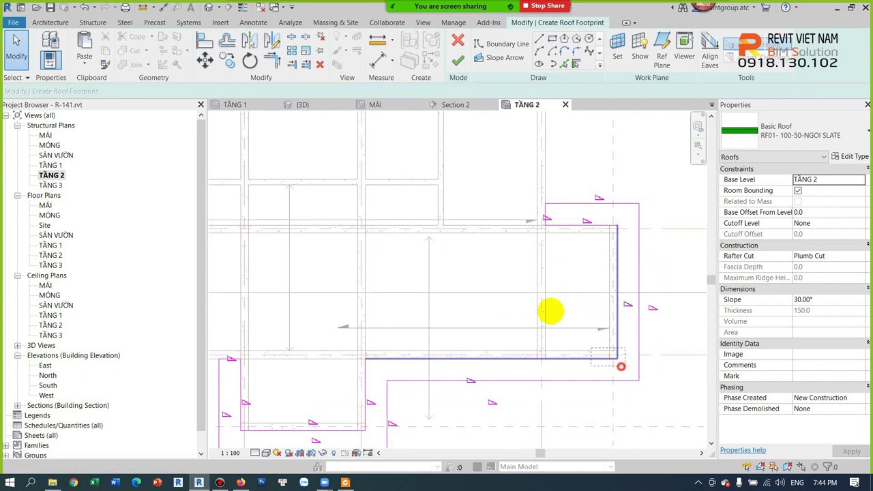
drag(475, 225, 473, 220)
scroll(481, 221, up, 2)
scroll(448, 356, up, 2)
mouse_move(428, 367)
mouse_down()
mouse_move(271, 230)
mouse_move(239, 216)
mouse_up()
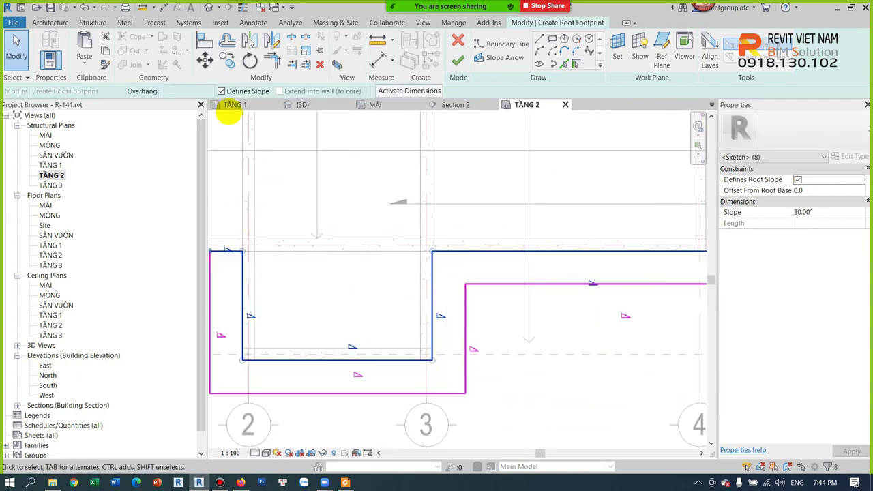
click(328, 277)
scroll(347, 284, down, 2)
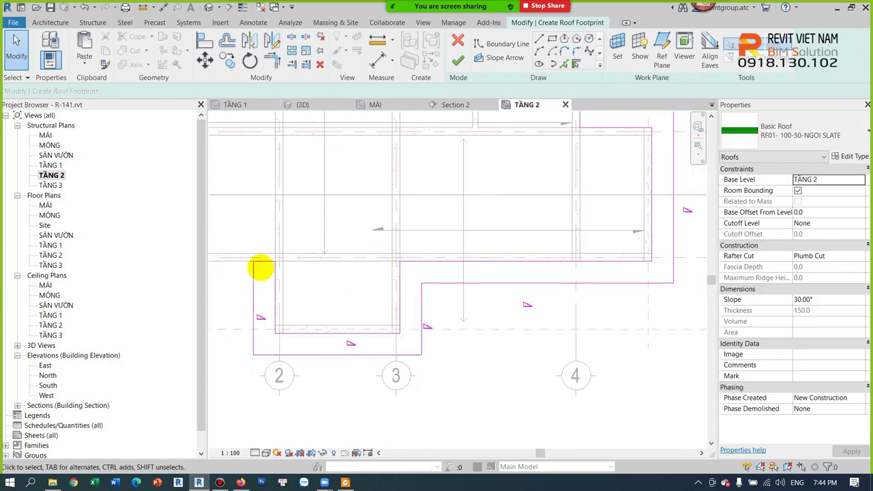
scroll(579, 166, down, 2)
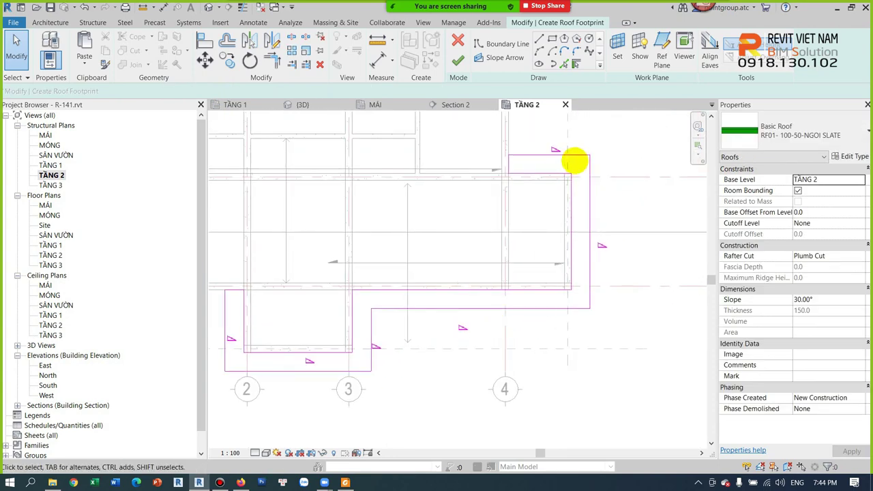
click(459, 62)
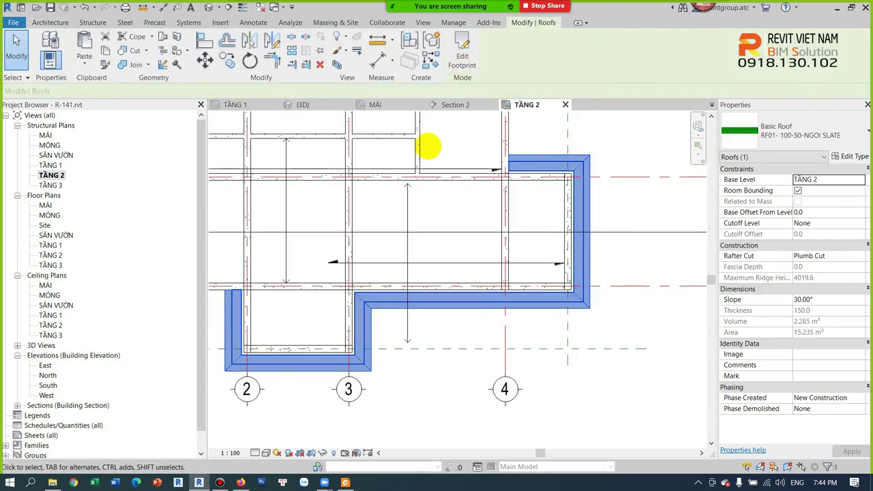
Open the TẦNG 2 structural plan.
click(208, 7)
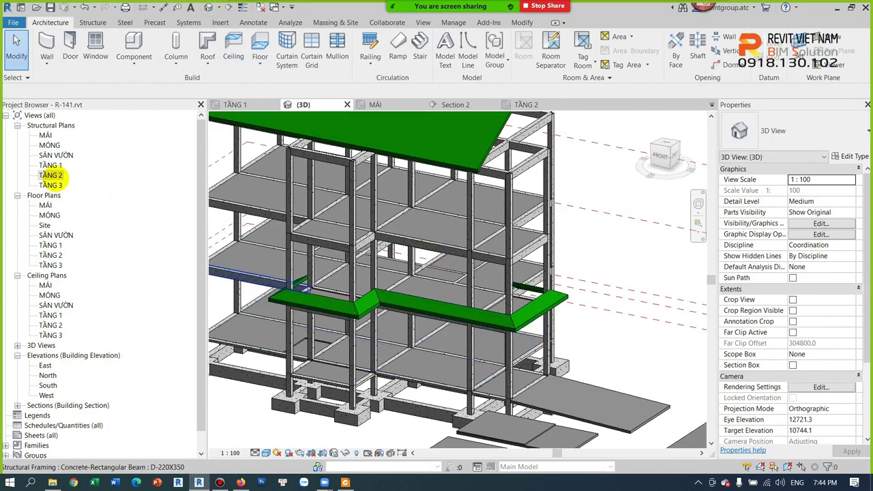
double_click(51, 175)
scroll(351, 292, down, 2)
scroll(491, 335, down, 2)
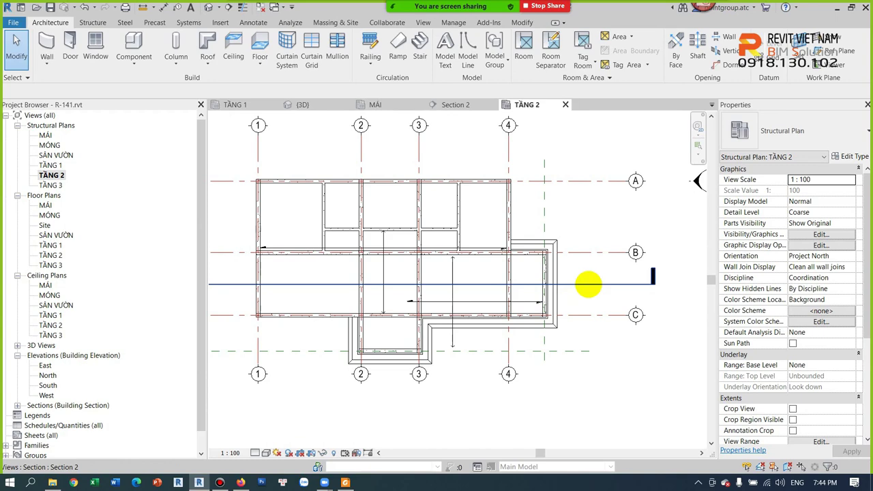
Draw a similar vertical section from above to below the building between grids 2 and 3.
click(588, 285)
click(430, 59)
scroll(409, 171, down, 2)
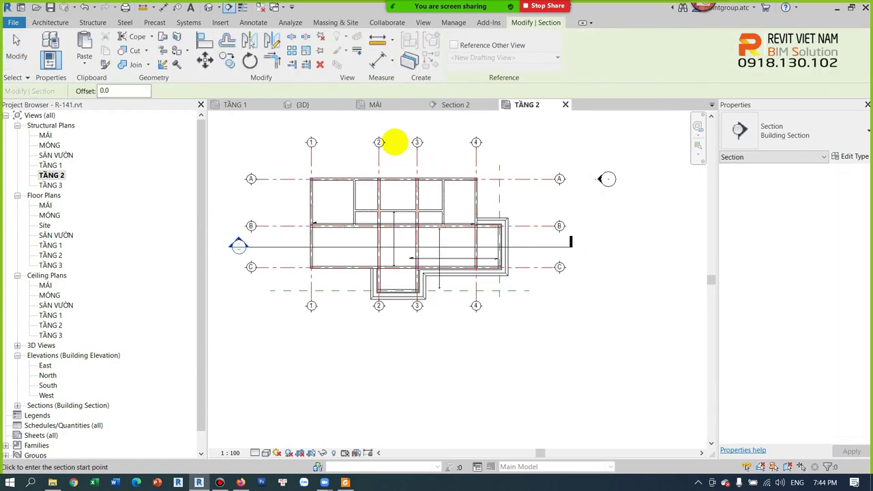
click(396, 126)
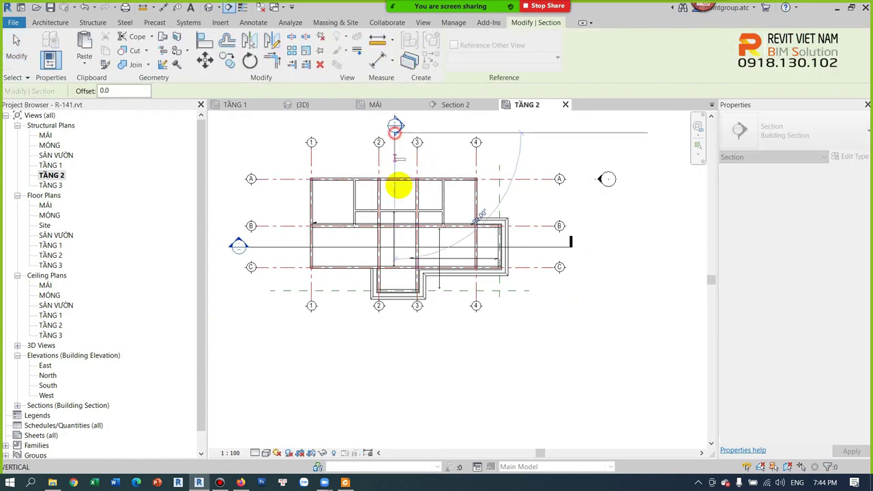
click(394, 324)
scroll(580, 269, down, 2)
middle_drag(580, 269, 525, 264)
drag(444, 268, 380, 264)
scroll(817, 361, down, 2)
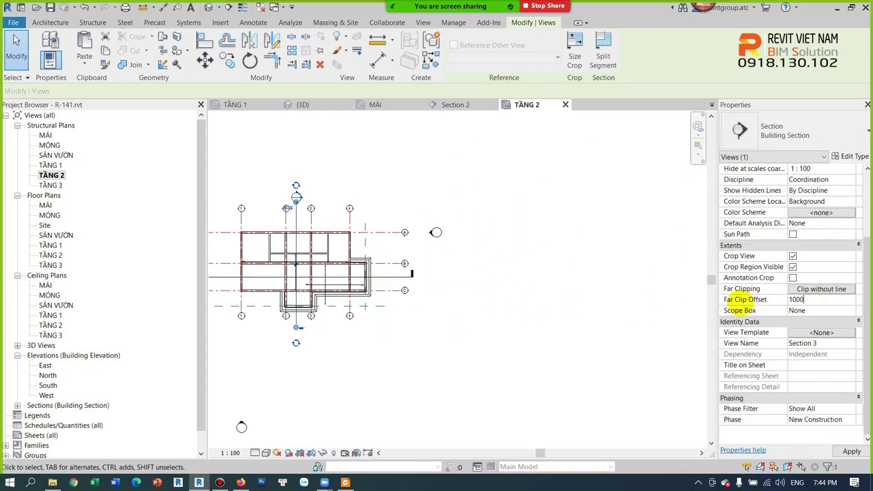
click(632, 318)
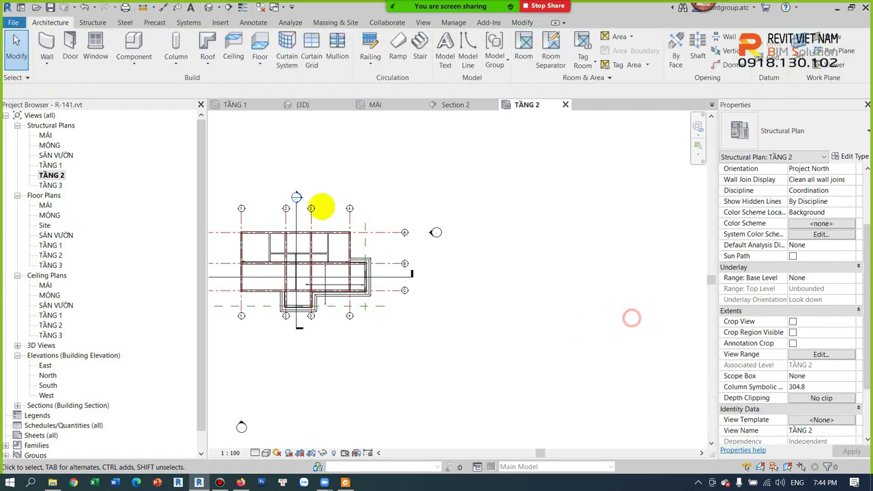
scroll(293, 194, up, 2)
In Section 3, move the roof down onto the top of the beam.
double_click(287, 191)
scroll(460, 250, up, 3)
scroll(620, 345, up, 3)
scroll(521, 293, up, 2)
click(468, 230)
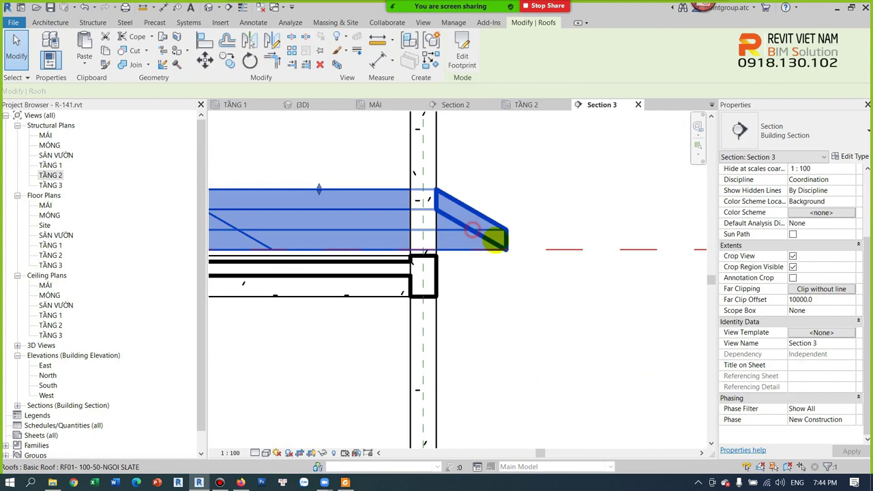
click(205, 62)
scroll(436, 194, up, 2)
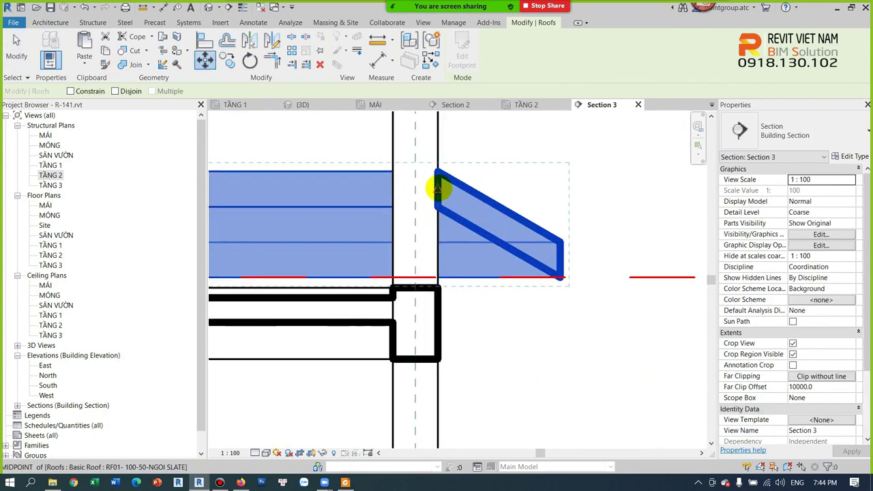
click(438, 171)
click(437, 277)
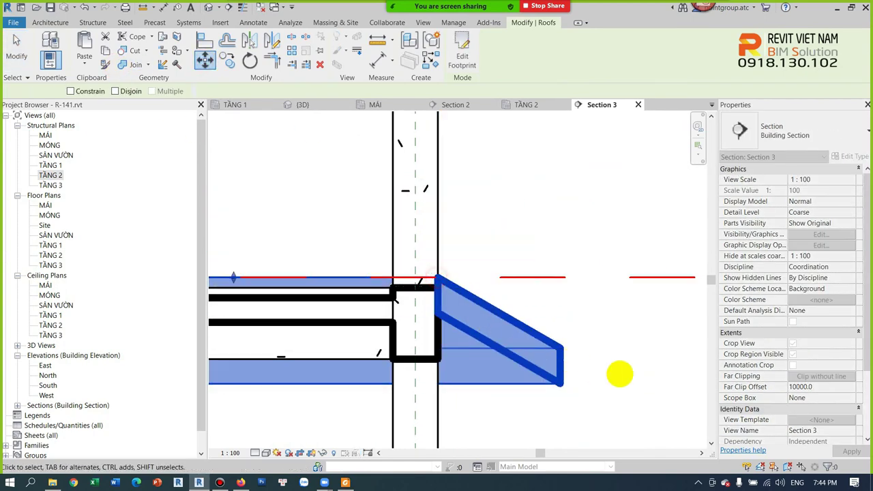
click(634, 373)
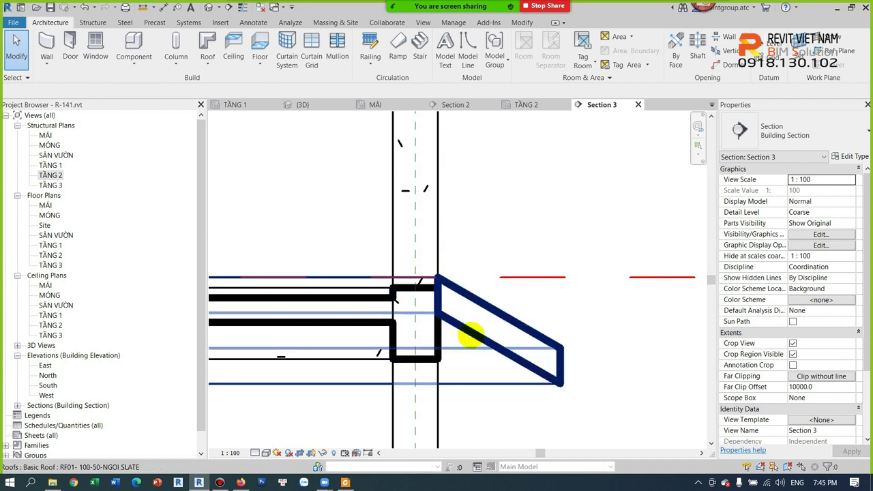
Join the roof geometry with the beam using Join Geometry.
click(521, 23)
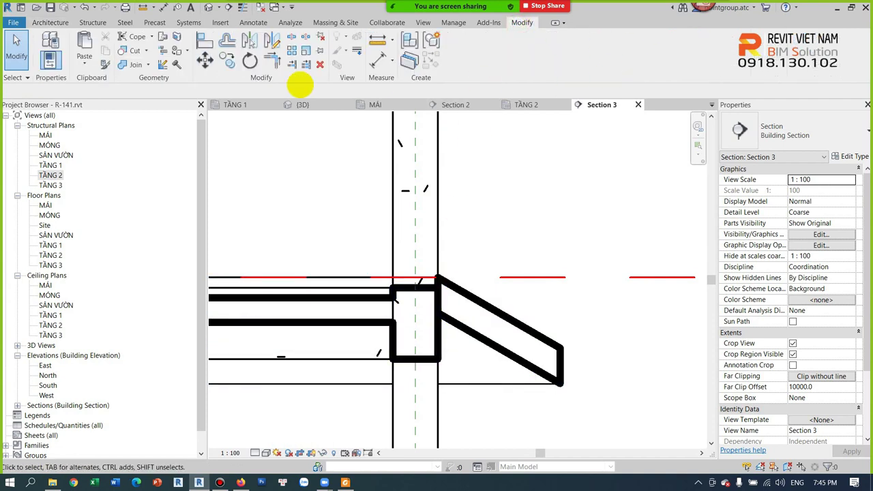
click(147, 64)
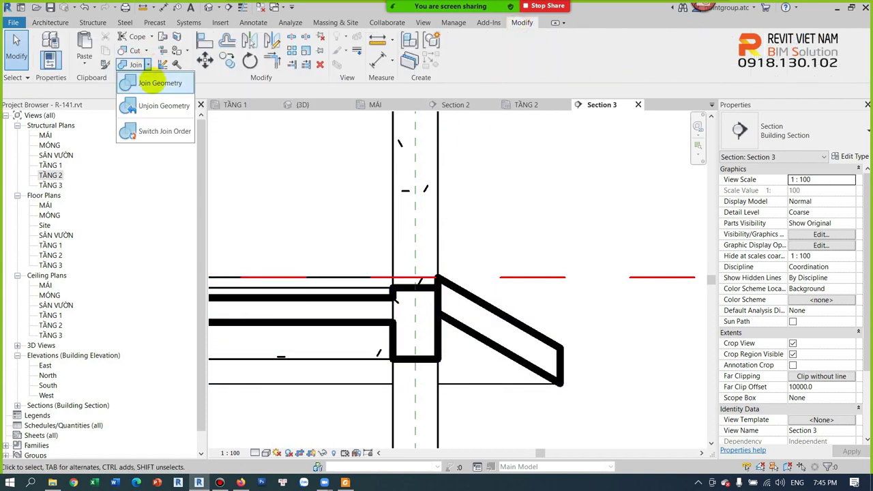
click(153, 84)
click(456, 320)
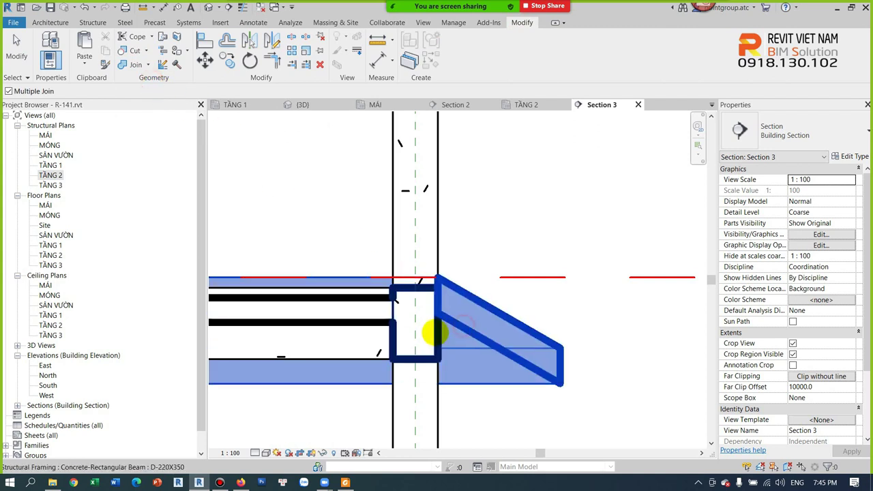
scroll(440, 315, up, 2)
key(Escape)
scroll(444, 307, up, 2)
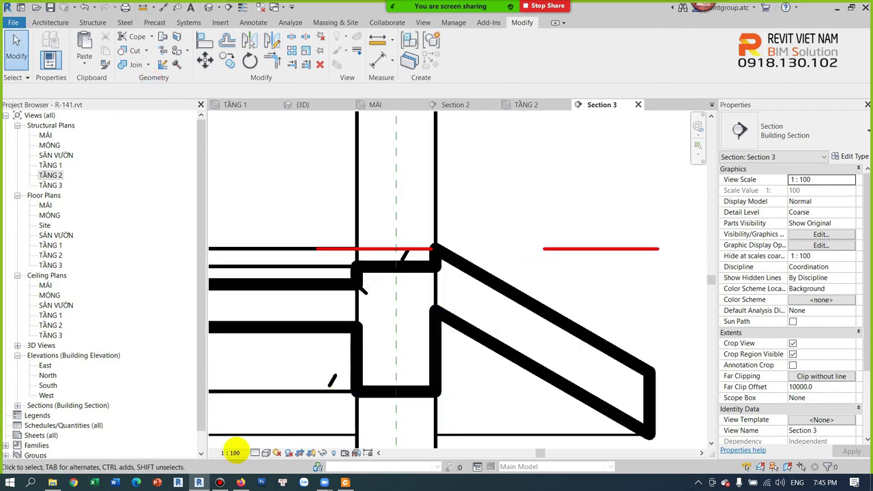
click(255, 452)
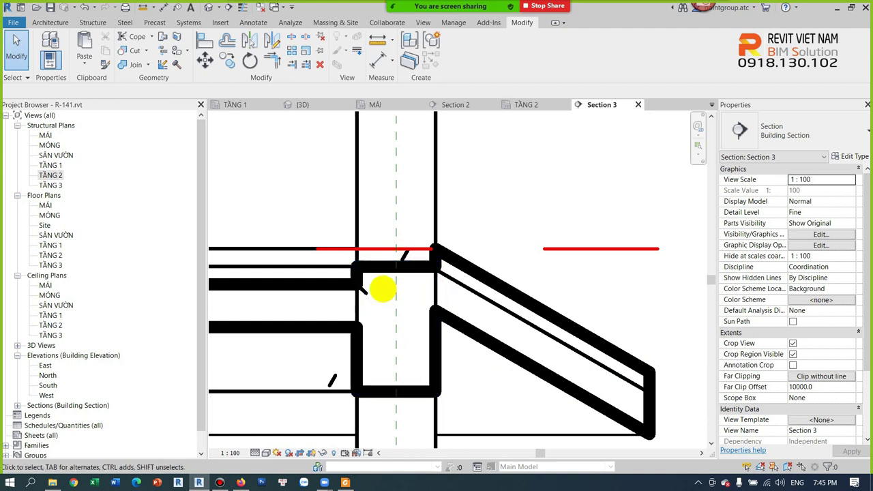
Pan the Section 3 view to the right.
scroll(383, 289, down, 1)
middle_drag(383, 289, 478, 288)
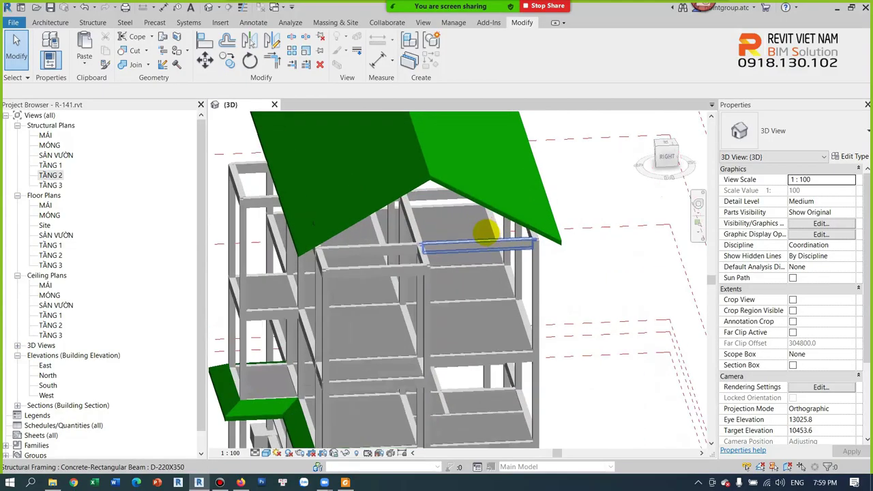
Inspect the green roof in 3D, then open Section 3 from its marker on TẦNG 2.
click(492, 193)
mouse_move(473, 195)
shift+middle_down()
mouse_move(450, 198)
mouse_move(419, 226)
mouse_move(456, 224)
shift+middle_up()
double_click(50, 175)
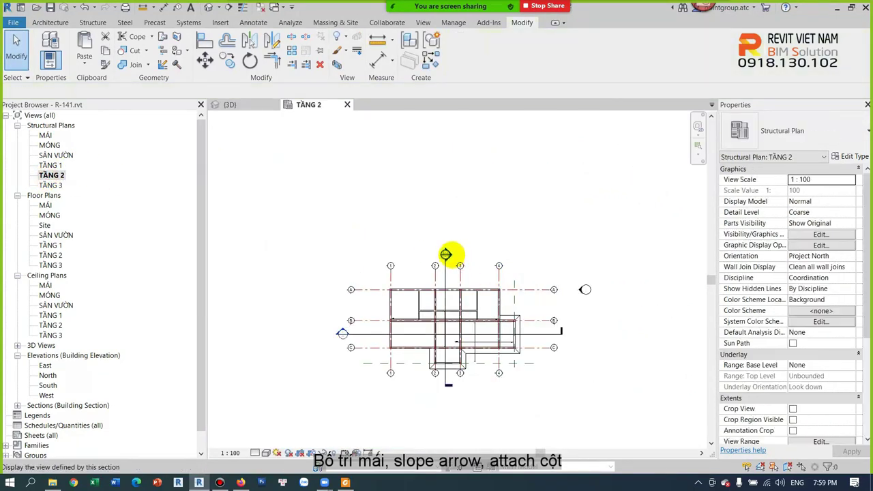
double_click(449, 253)
scroll(484, 197, up, 3)
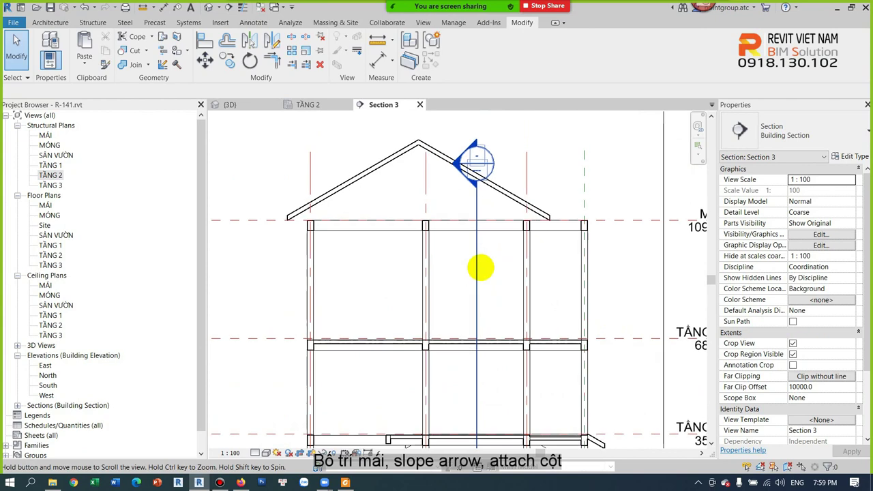
Extend grid line B above the roof ridge, raise the section marker head, and reopen TẦNG 2.
click(430, 156)
scroll(425, 234, up, 2)
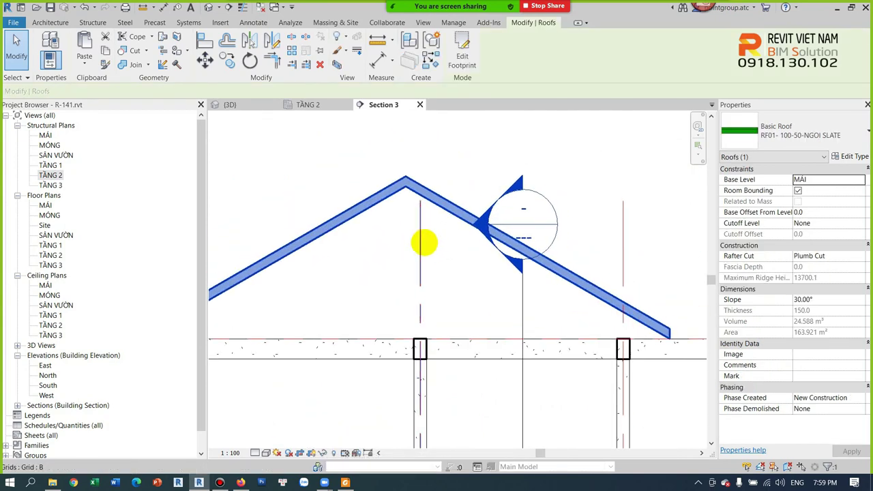
click(421, 202)
drag(421, 203, 420, 161)
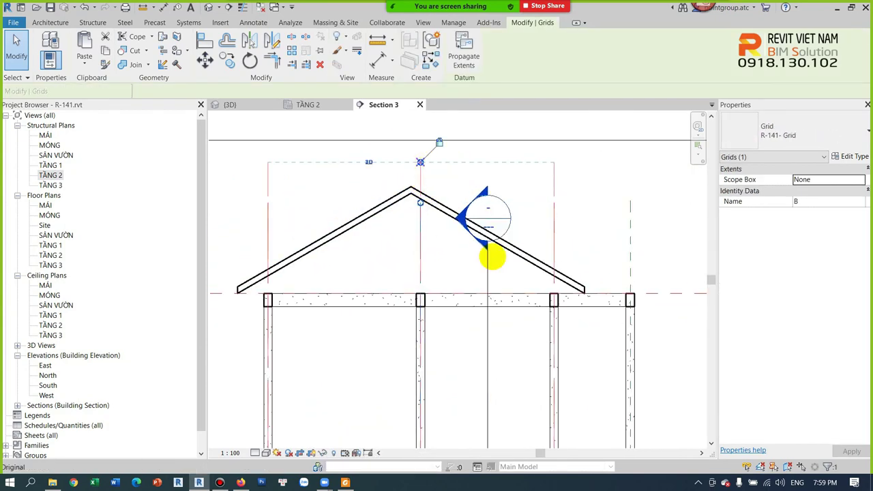
click(490, 266)
drag(485, 259, 487, 160)
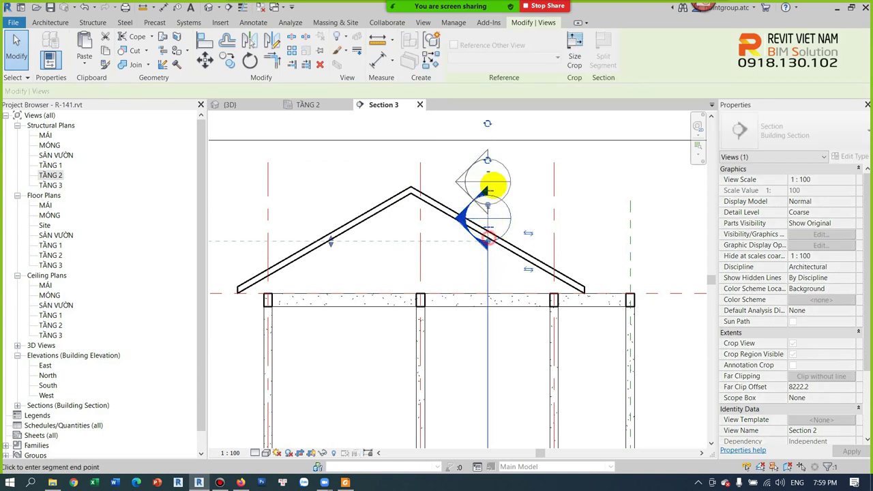
scroll(410, 193, up, 3)
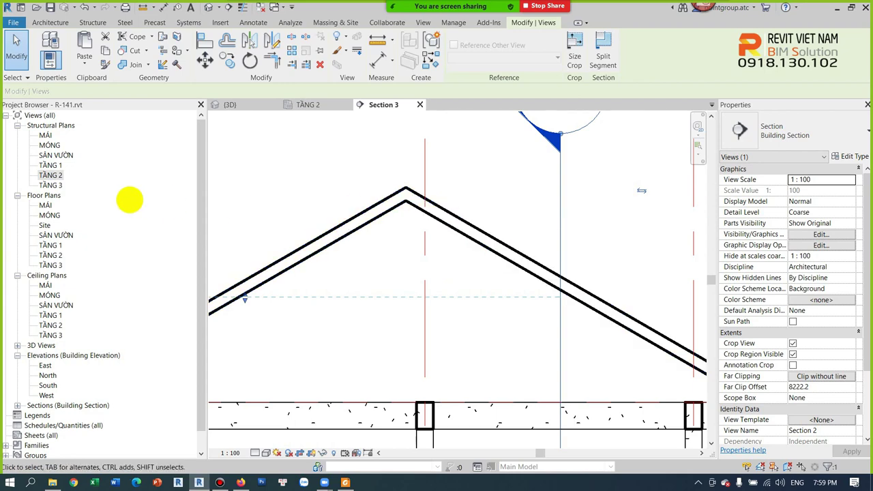
double_click(51, 175)
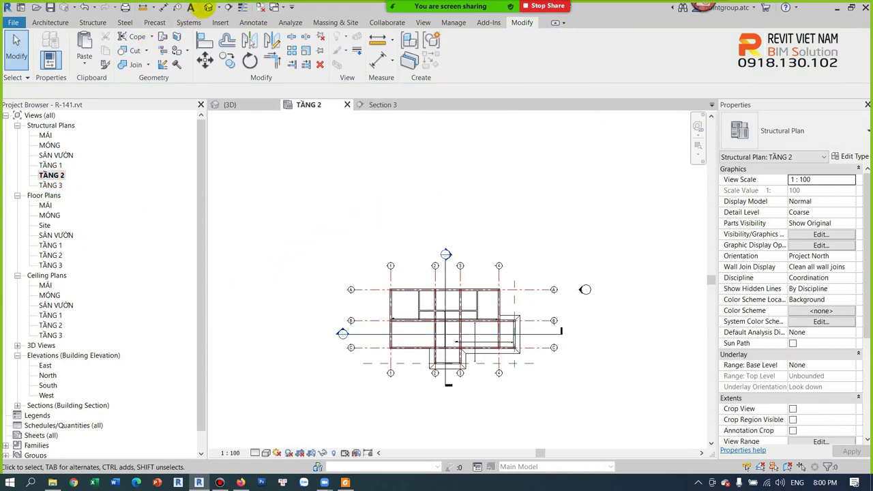
Open and finish the gable roof's footprint unchanged in 3D, then open the MÁI plan.
click(208, 6)
shift+middle_drag(410, 220, 444, 171)
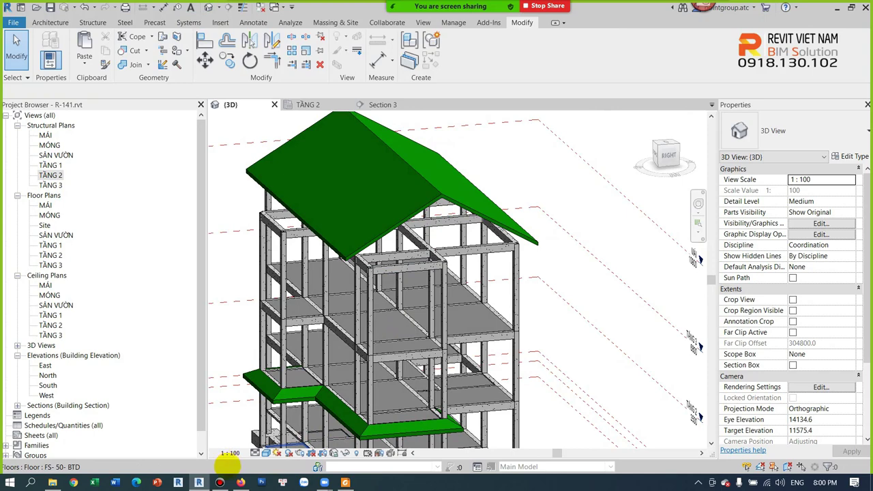
click(218, 482)
click(439, 190)
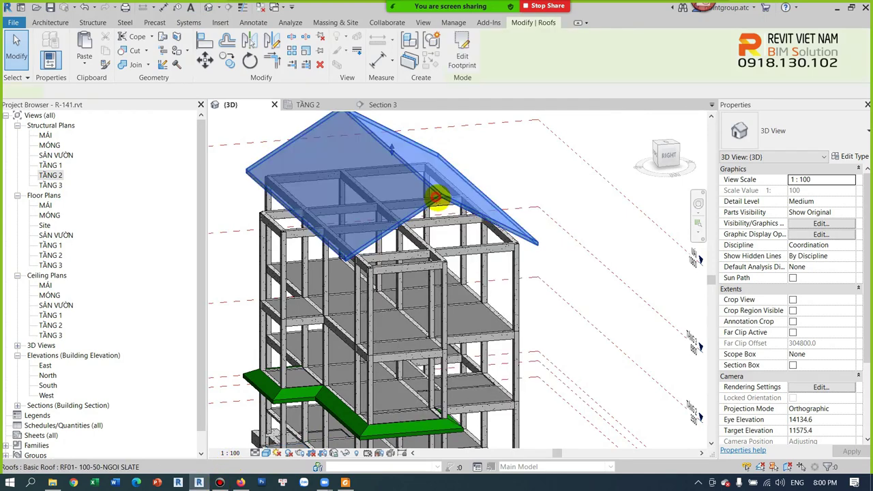
scroll(437, 198, up, 3)
double_click(439, 198)
scroll(505, 203, down, 3)
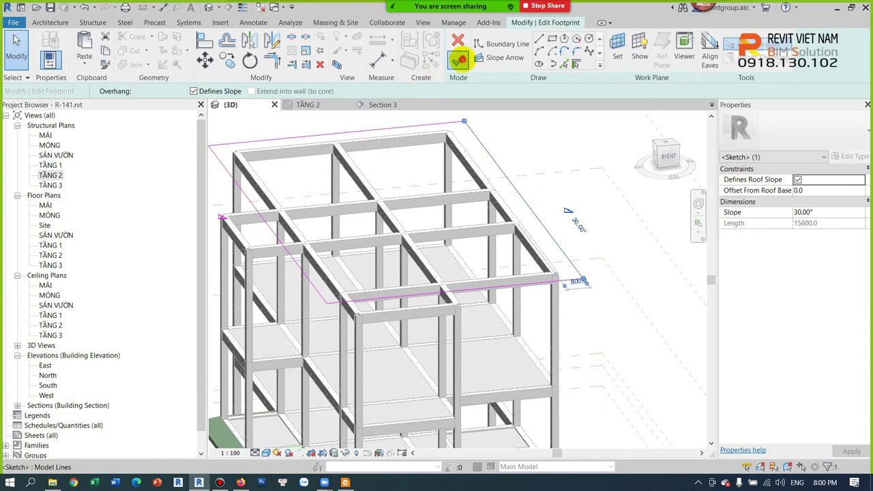
click(458, 60)
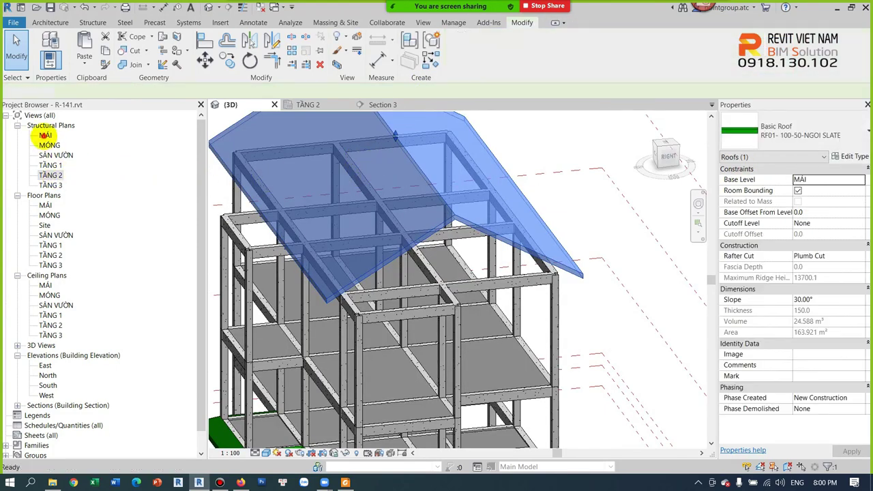
double_click(45, 135)
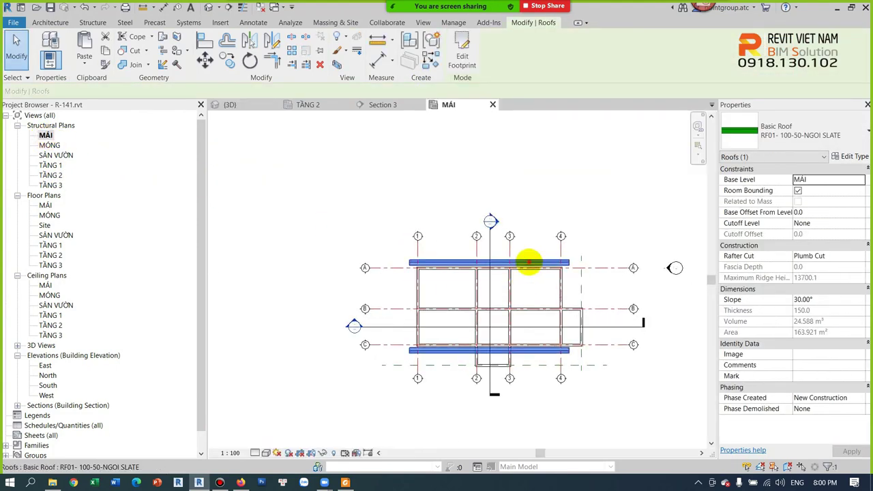
double_click(529, 263)
In the Site plan, reopen the roof footprint and uncheck Defines Slope on its top and bottom edges.
double_click(45, 225)
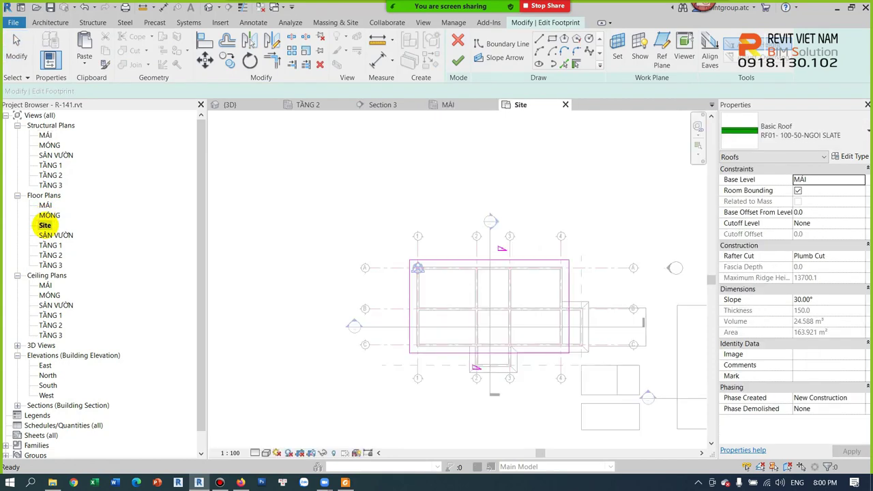
scroll(530, 306, up, 3)
middle_drag(530, 306, 439, 282)
click(458, 60)
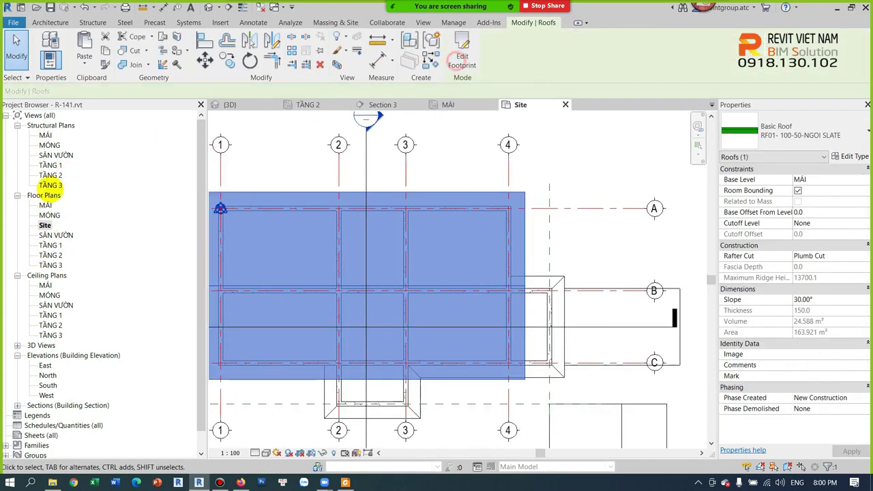
key(Escape)
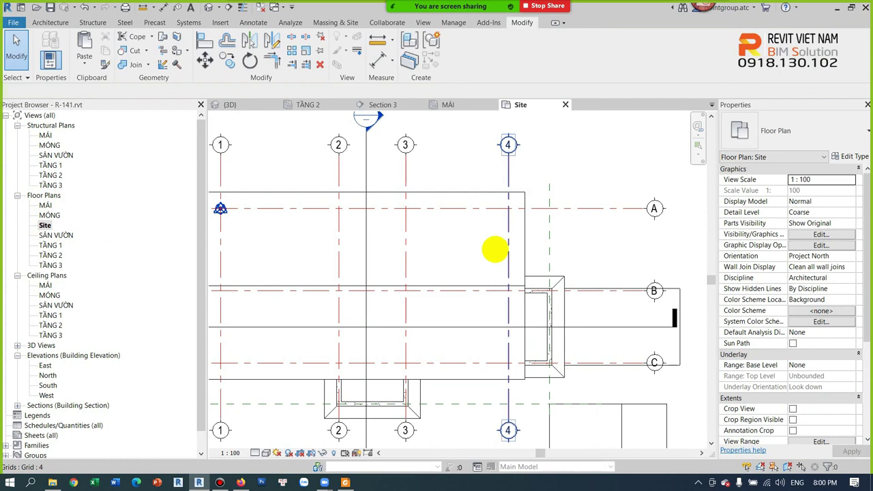
middle_drag(441, 279, 500, 267)
double_click(497, 279)
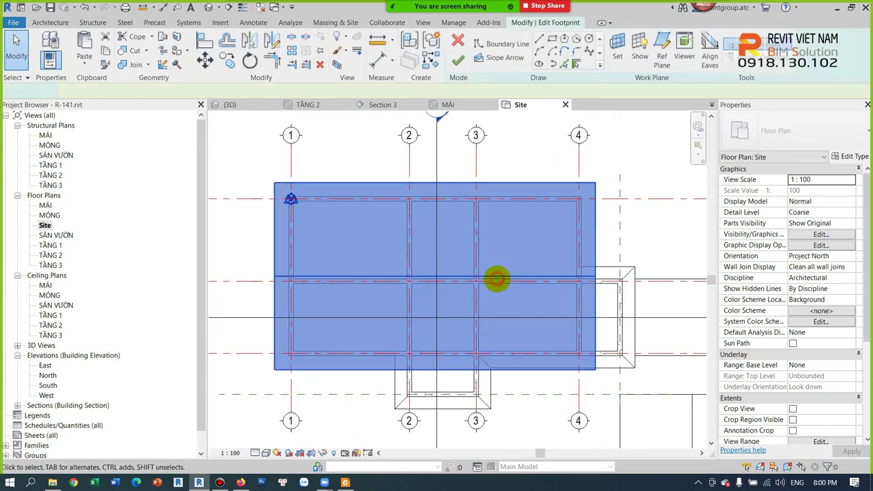
drag(509, 392, 444, 181)
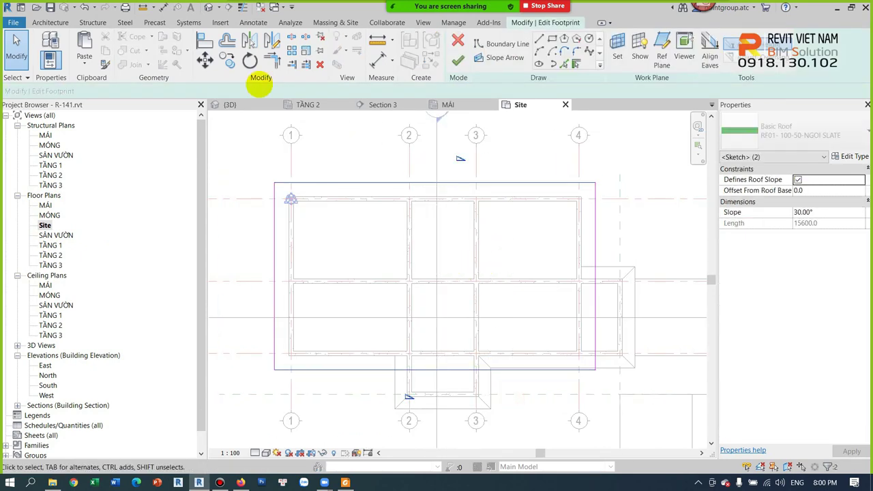
click(389, 198)
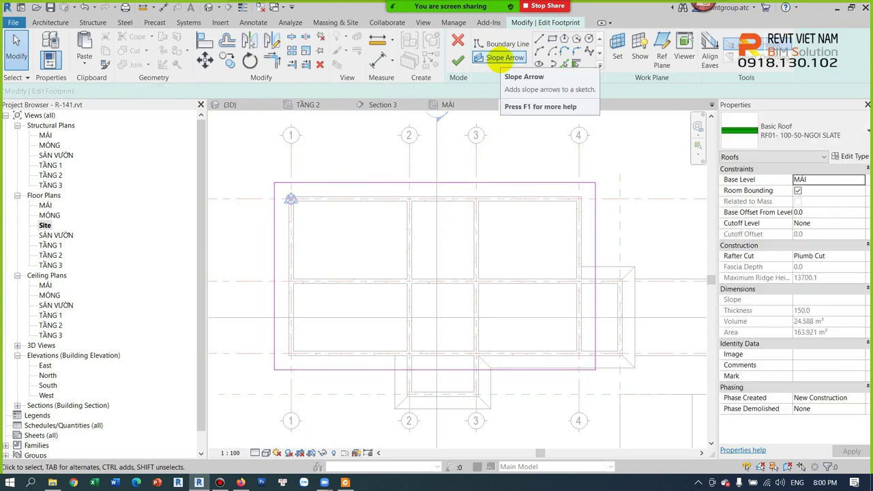
Draw slope arrows from the top and bottom edge midpoints to the footprint centre, then select both.
click(505, 57)
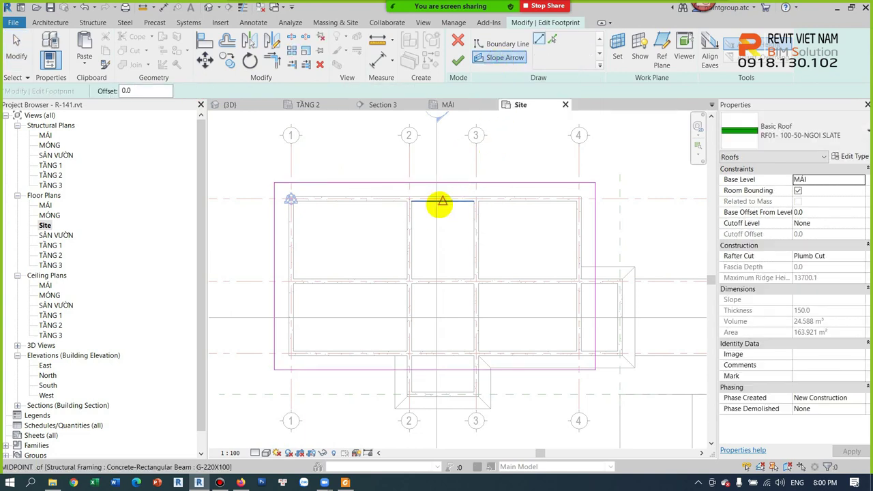
click(436, 182)
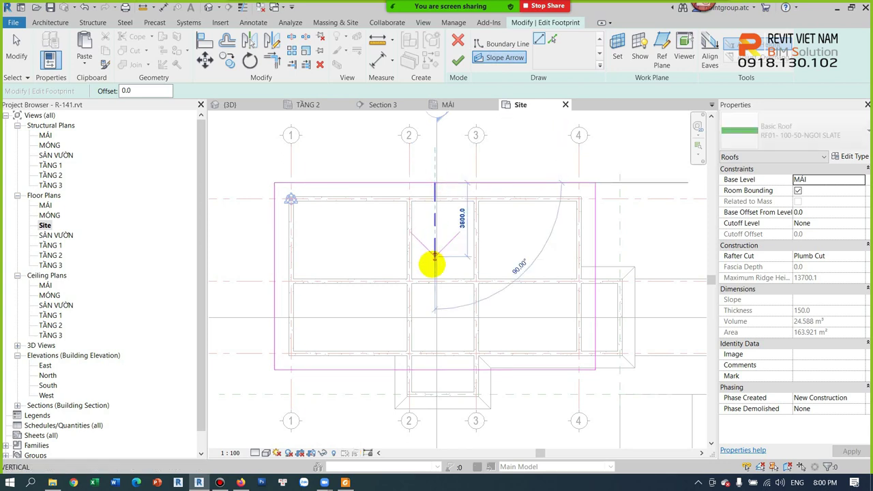
scroll(432, 276, up, 3)
scroll(440, 273, up, 2)
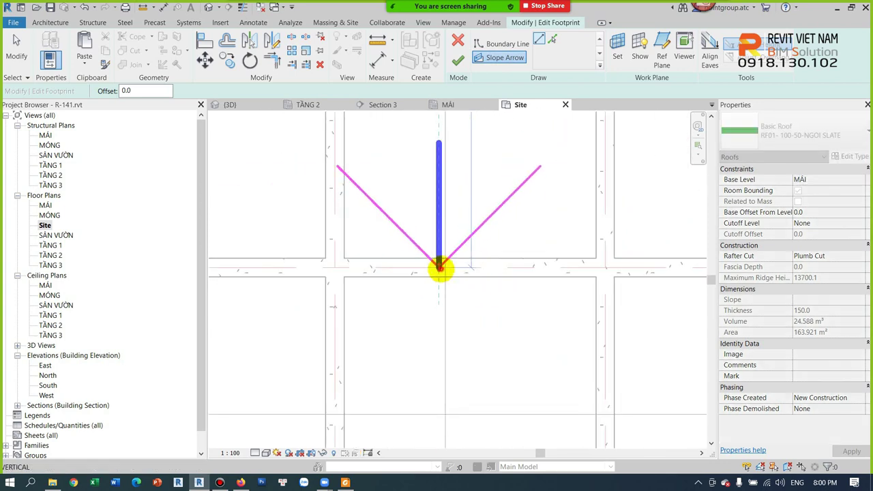
click(440, 272)
scroll(440, 272, down, 2)
click(496, 58)
scroll(448, 306, down, 2)
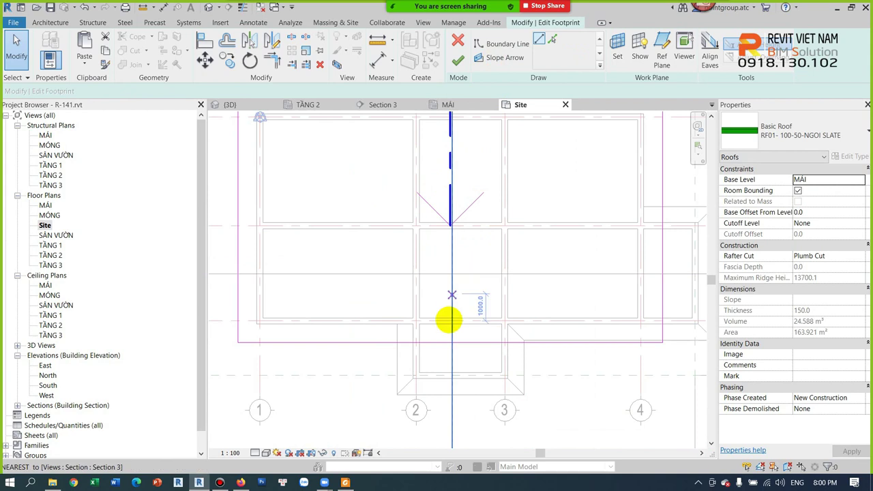
click(450, 341)
click(445, 224)
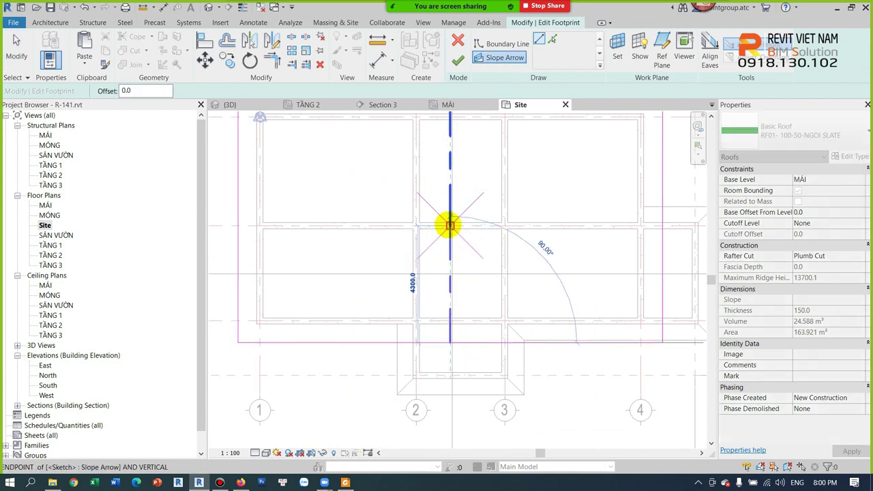
key(Escape)
key(Escape)
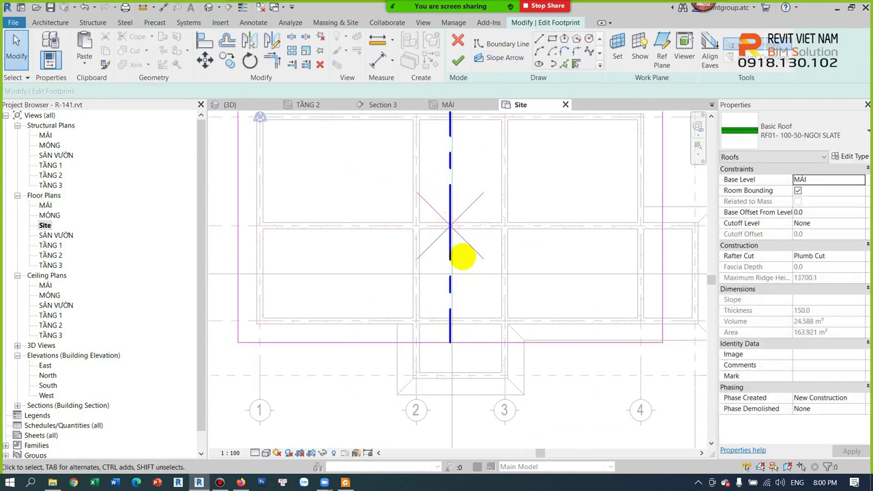
scroll(463, 253, up, 2)
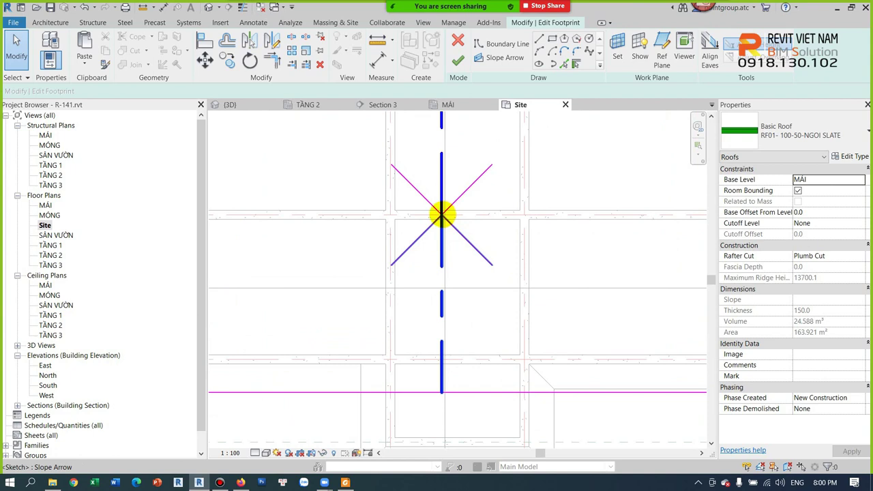
scroll(442, 216, down, 2)
drag(456, 247, 429, 195)
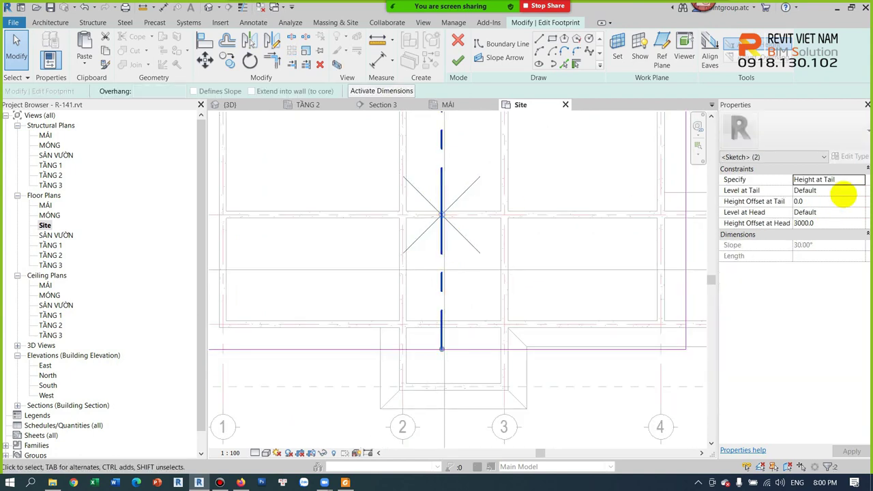
Specify the slope arrow by tail height, with its tail level set to TẦNG 3.
click(853, 179)
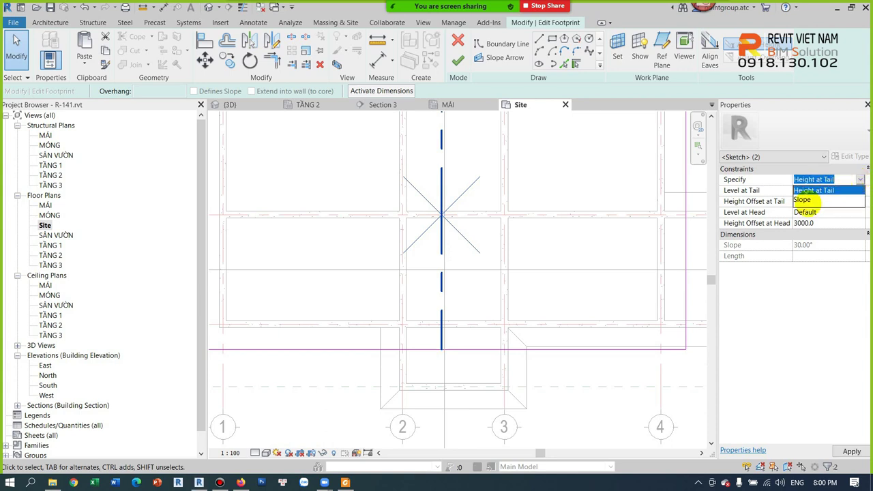
click(820, 191)
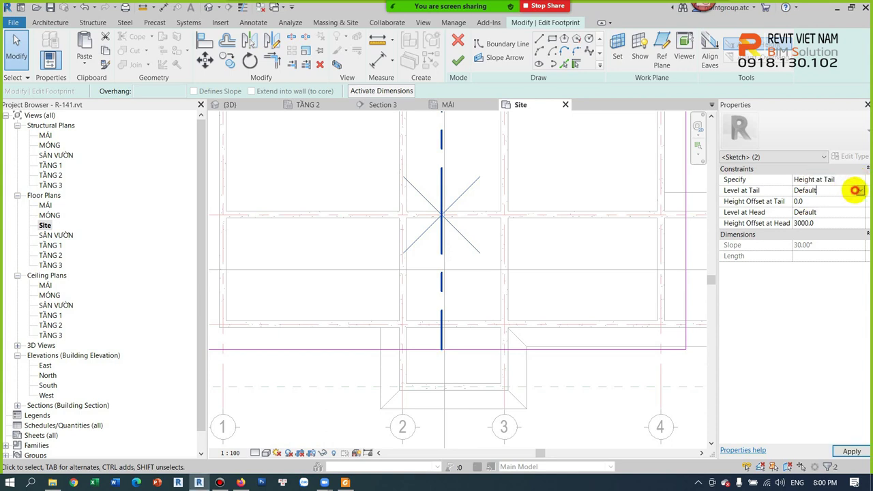
click(857, 190)
click(815, 201)
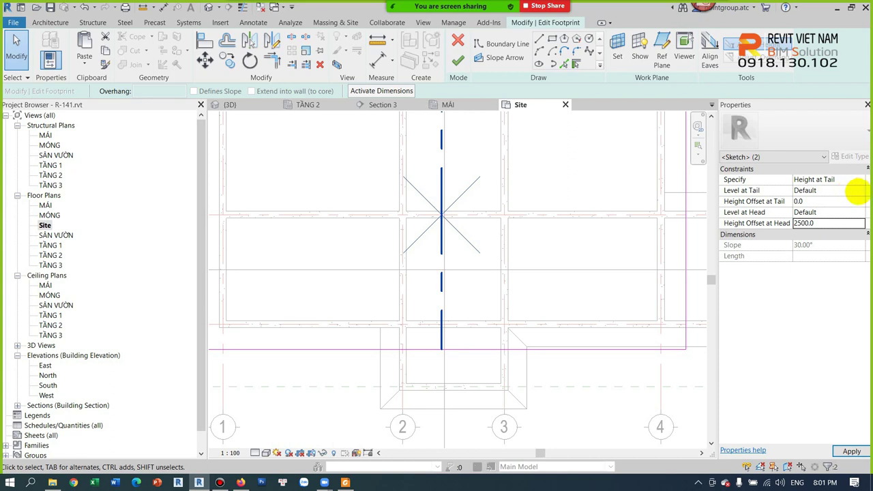
click(858, 191)
click(808, 247)
Set the slope arrow's head level to MÁI with a 0 head offset, then finish the roof sketch.
click(858, 211)
scroll(818, 252, down, 1)
click(807, 268)
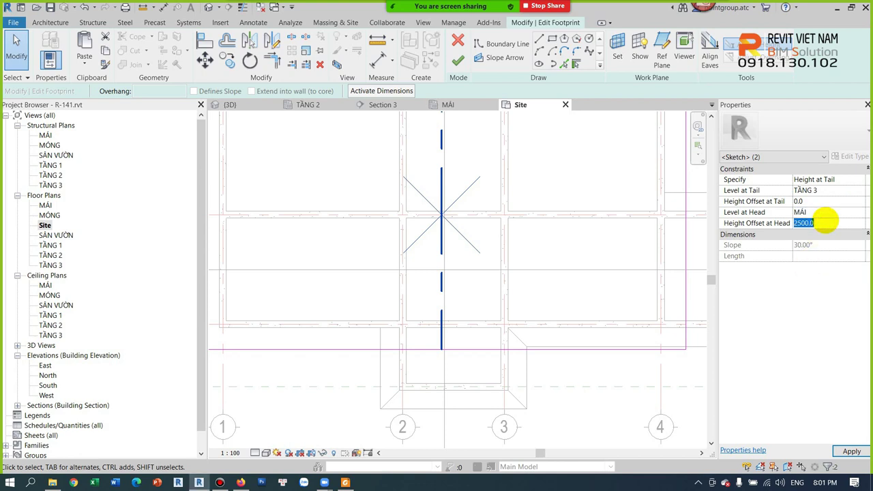
text(0)
click(810, 287)
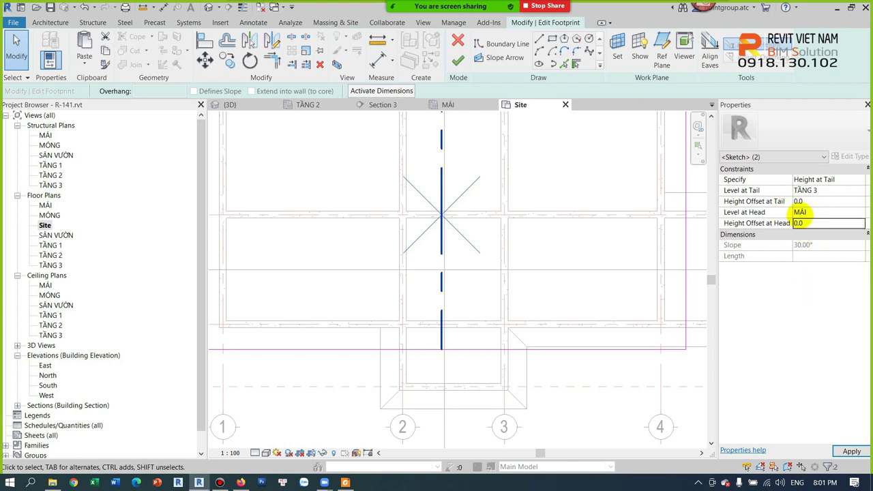
click(457, 60)
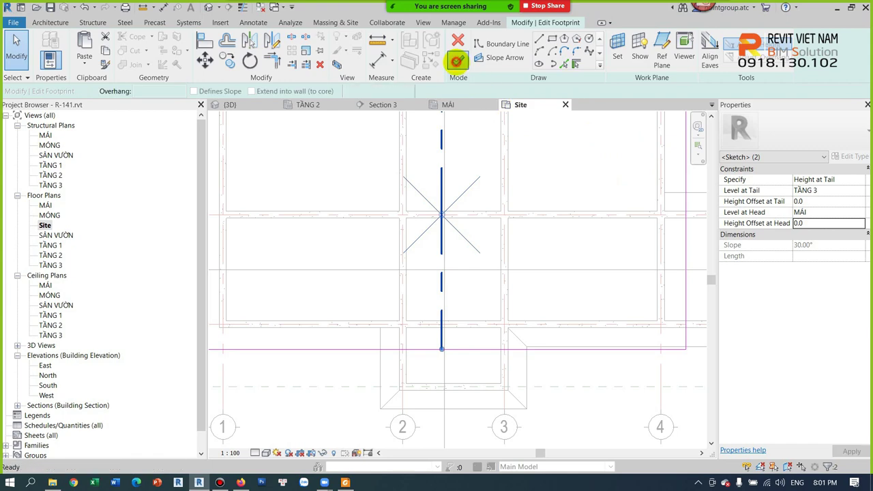
scroll(463, 188, down, 3)
Inspect the finished roof in the 3D view, the Site plan and Section 3.
click(496, 135)
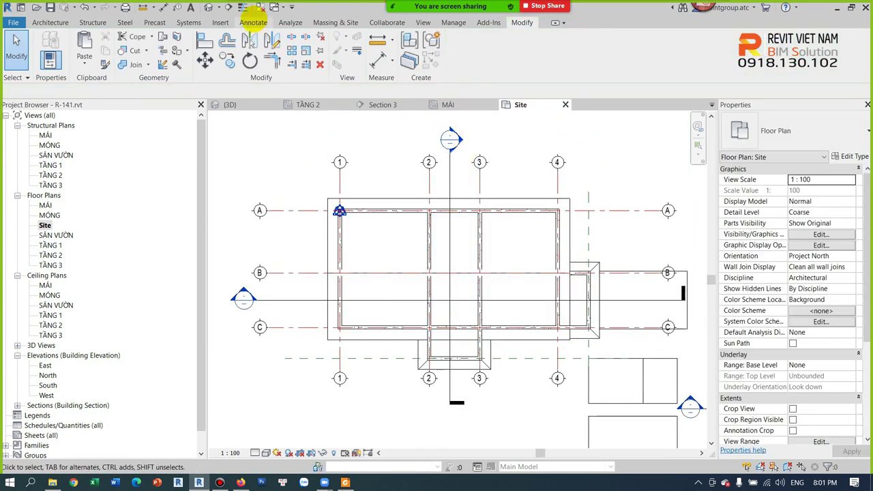
click(208, 7)
click(493, 362)
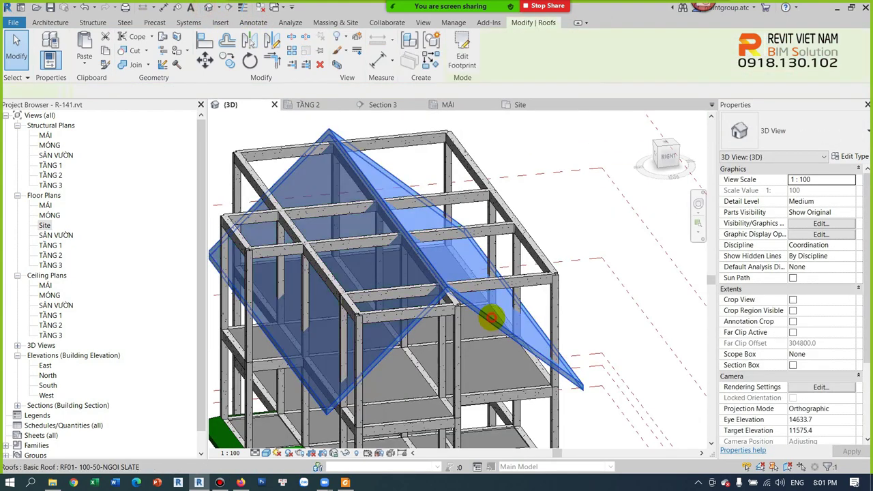
scroll(537, 352, up, 2)
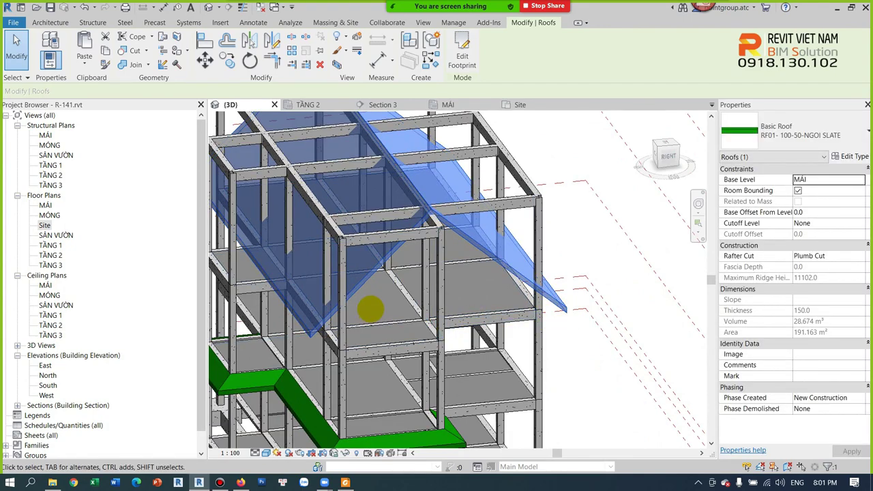
double_click(44, 225)
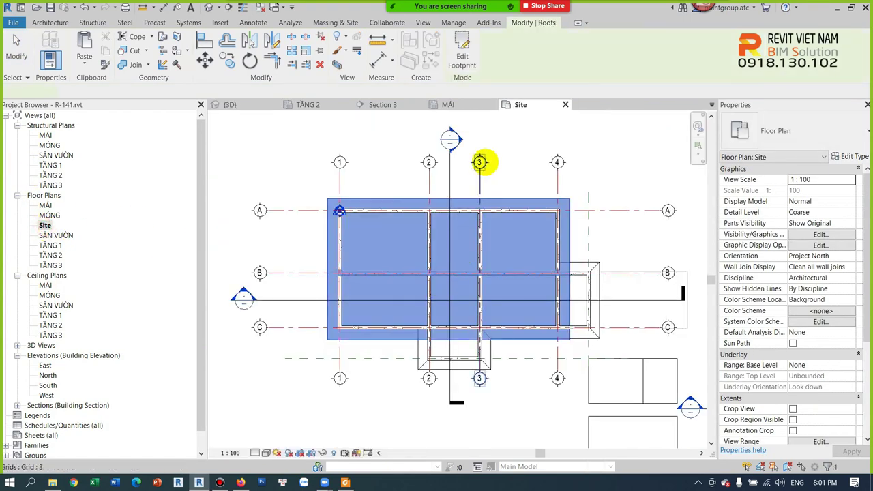
double_click(450, 140)
scroll(451, 303, up, 2)
scroll(442, 312, up, 1)
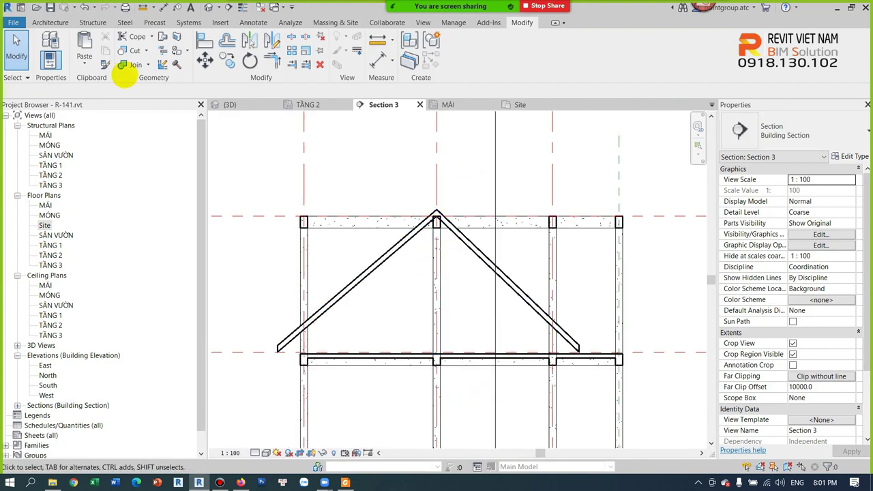
Back in 3D, reopen the roof's footprint sketch and select its slope arrow.
click(208, 8)
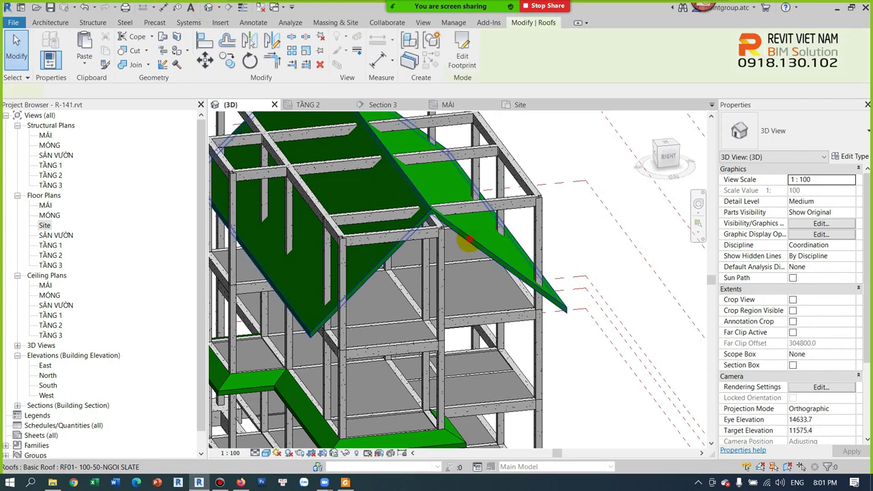
double_click(468, 244)
scroll(421, 200, down, 3)
click(396, 229)
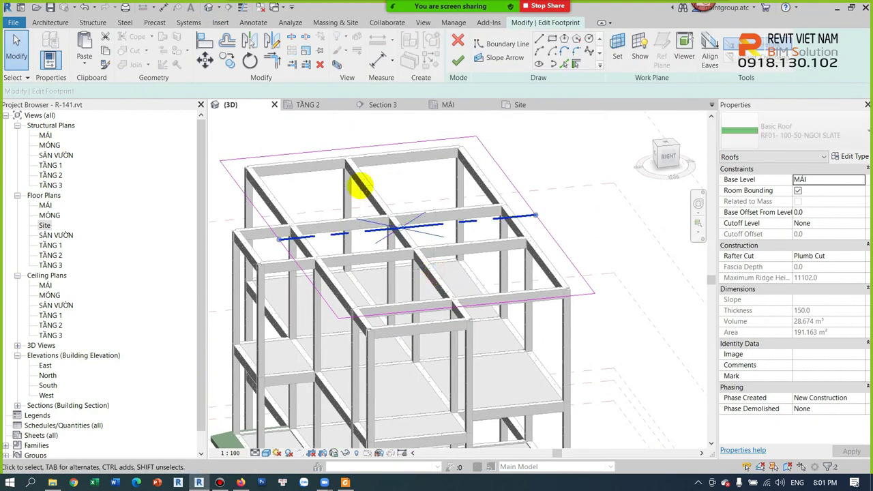
Reset the slope arrow's tail and head levels to Default, finish the footprint, and view the Site plan.
click(859, 191)
click(812, 202)
click(862, 213)
click(824, 222)
text(2500)
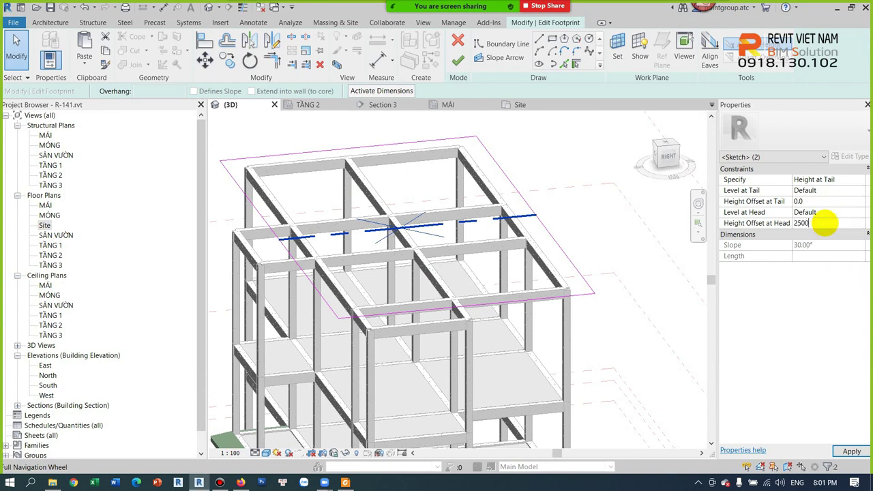
click(458, 60)
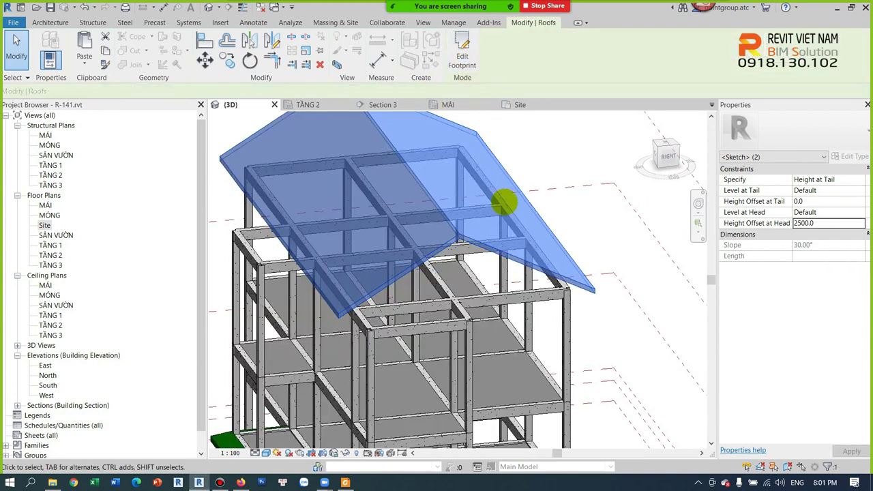
double_click(45, 225)
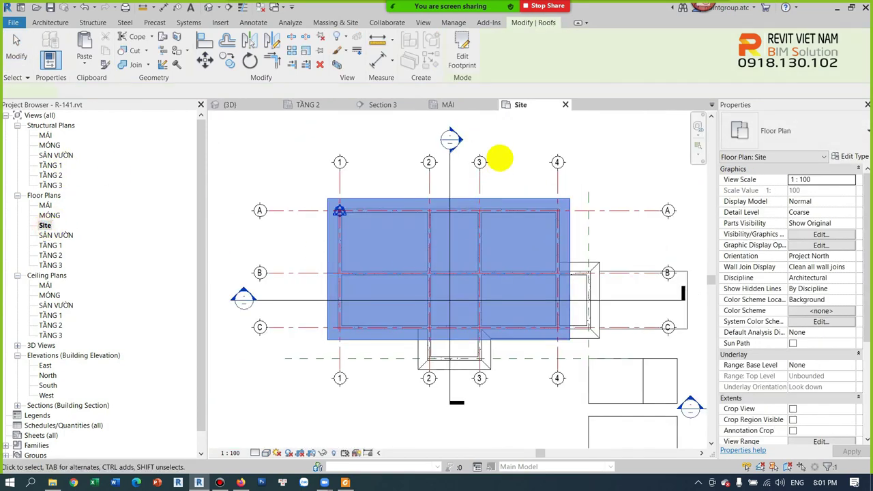
In Section 3, dimension the ridge's 2500 height above the beam top with DI.
double_click(451, 139)
scroll(455, 203, down, 2)
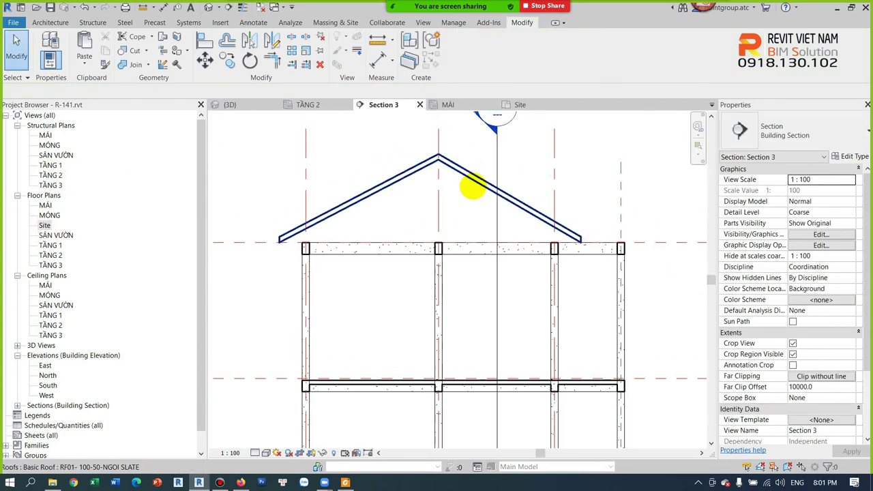
click(473, 180)
scroll(471, 177, up, 3)
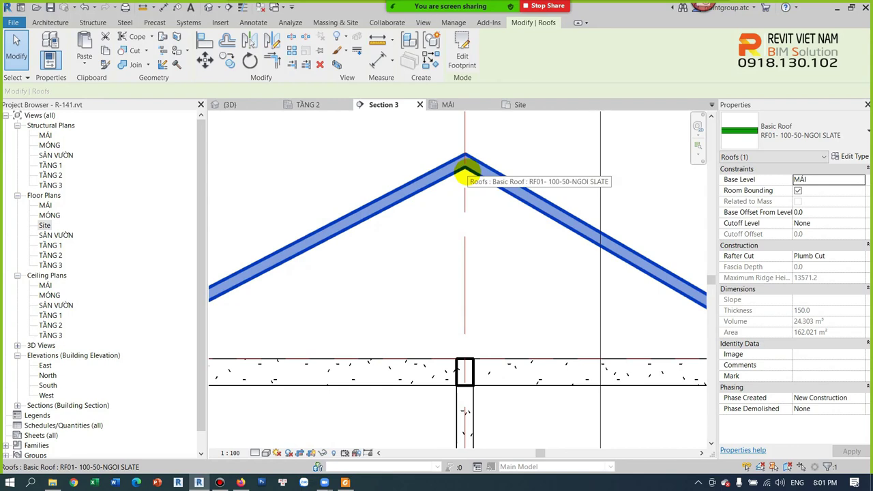
key(Escape)
key(d)
key(i)
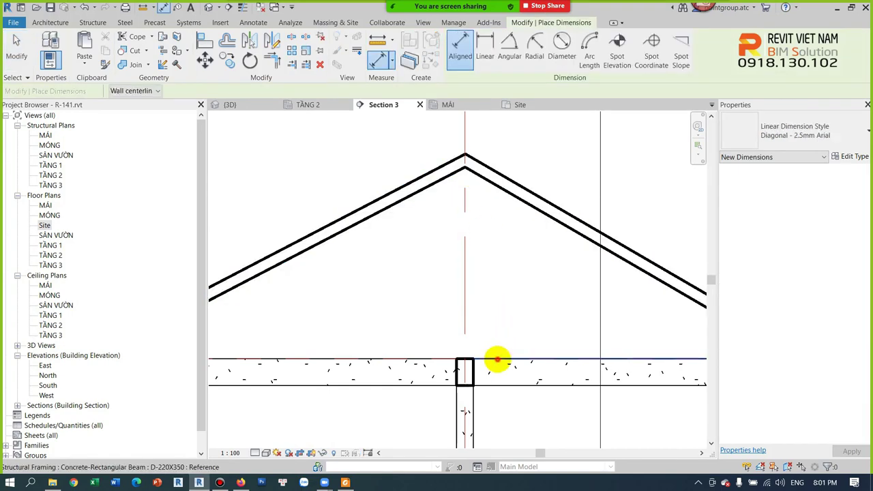
click(497, 360)
click(464, 166)
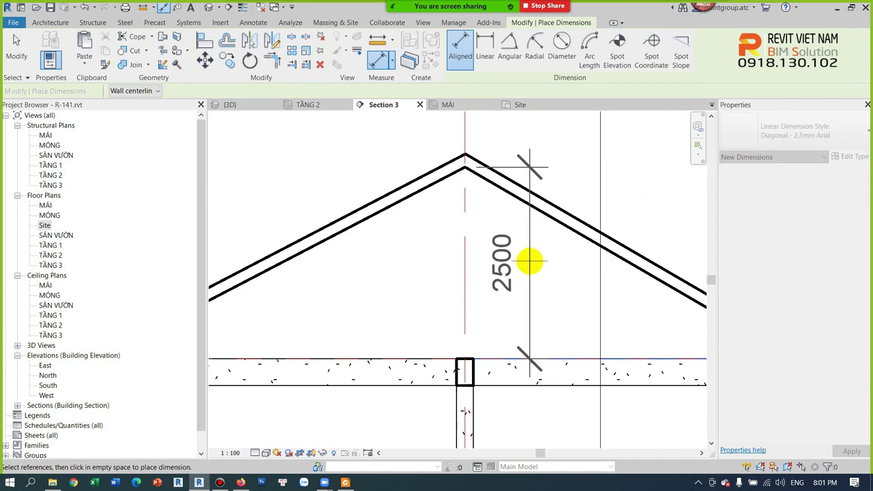
Move the roof from its ridge apex down onto the beam line in Section 3.
key(Escape)
key(Escape)
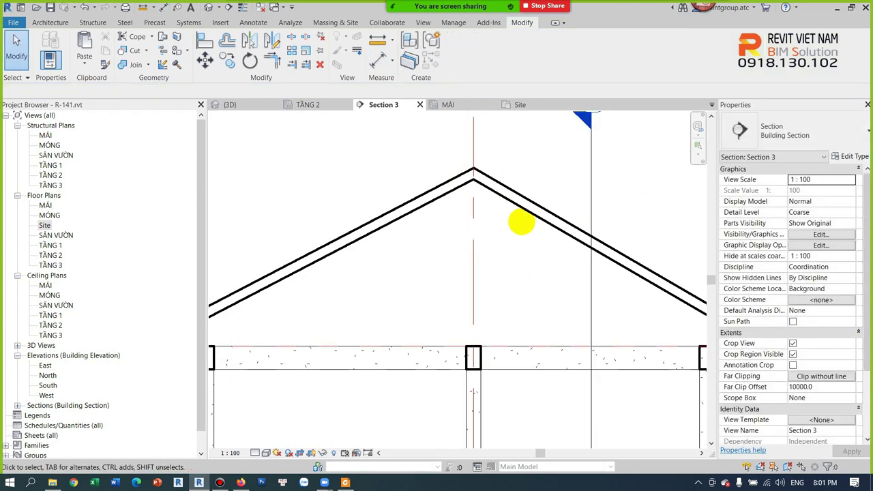
click(520, 204)
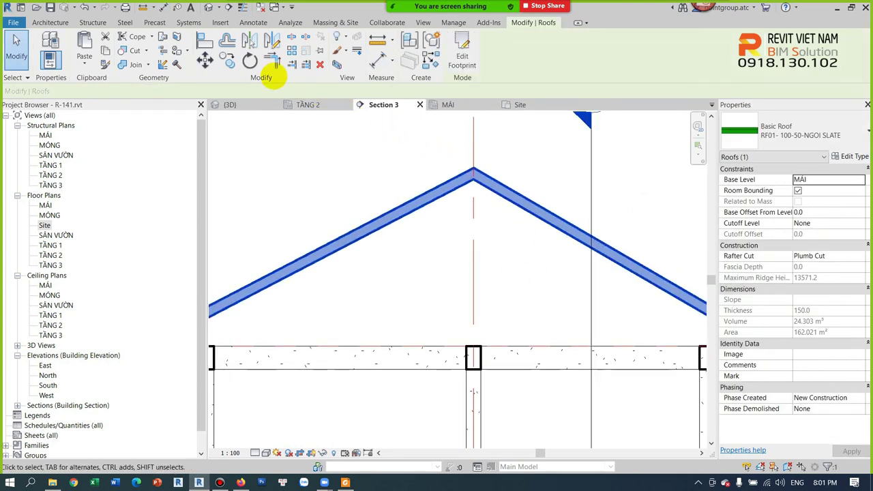
click(205, 60)
click(473, 172)
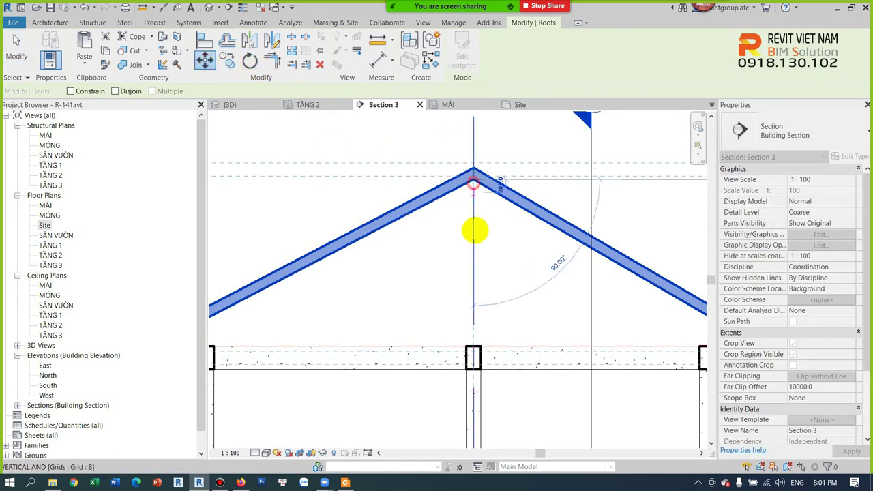
click(474, 353)
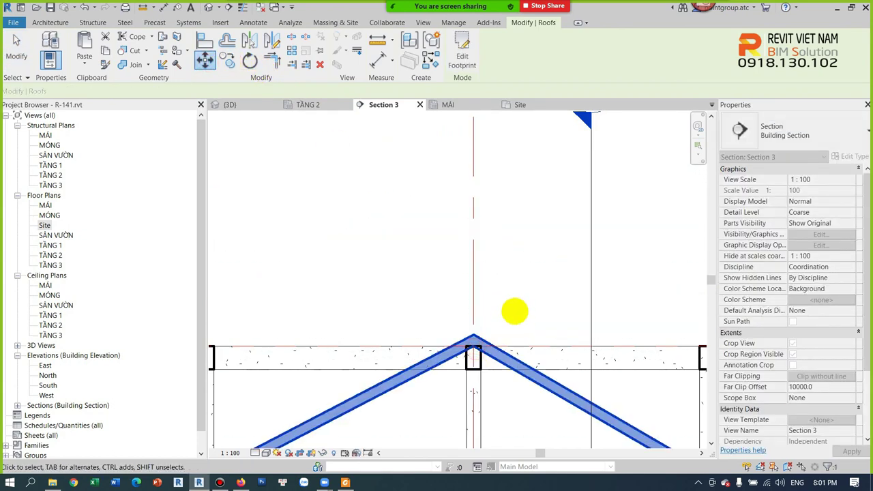
key(Escape)
Recheck the roof height with aligned dimensions, which read 1650, then cancel them.
scroll(513, 303, down, 2)
scroll(515, 298, down, 2)
middle_drag(515, 298, 459, 202)
scroll(500, 289, up, 1)
scroll(500, 288, up, 1)
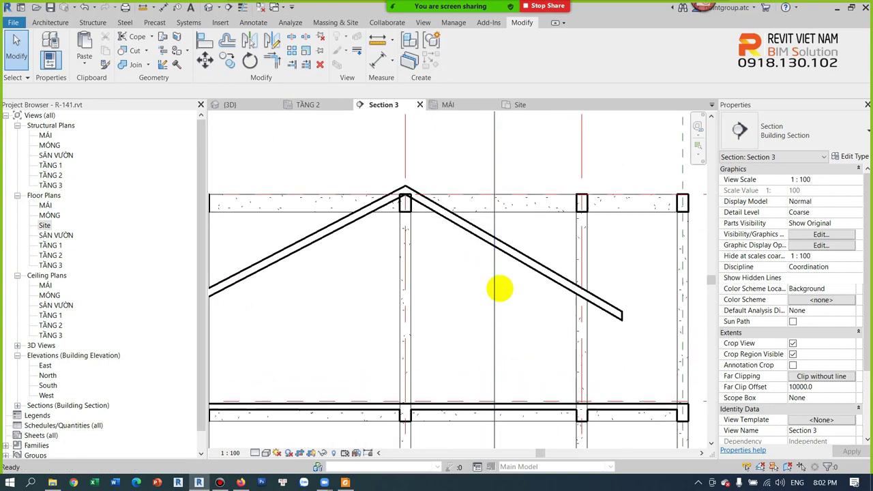
middle_drag(522, 324, 518, 311)
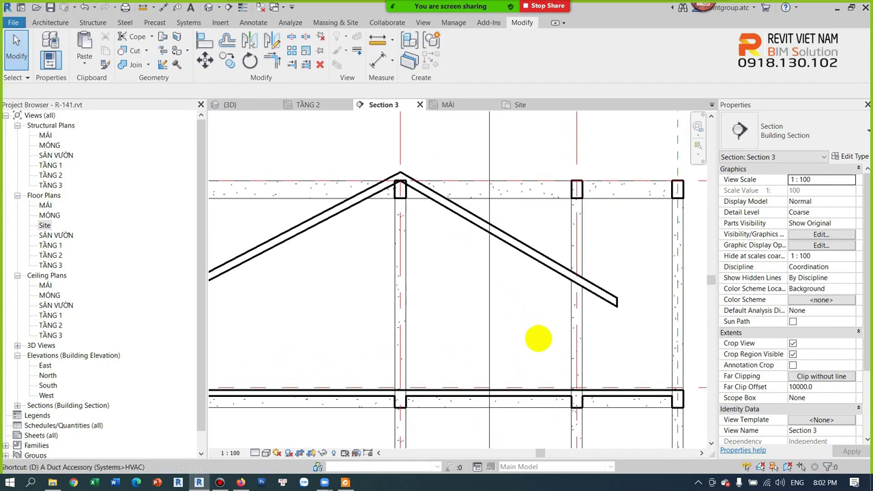
key(i)
click(618, 389)
click(616, 304)
key(Escape)
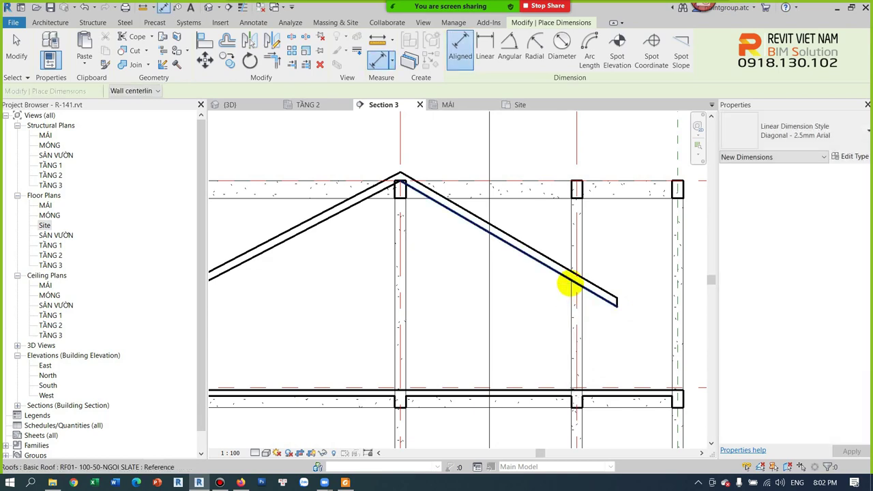
scroll(577, 351, up, 2)
click(558, 394)
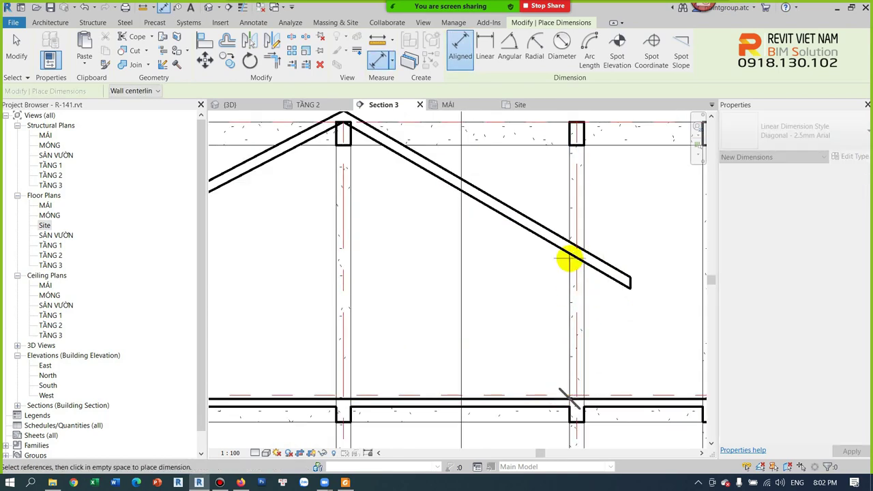
key(Escape)
key(Escape)
Go to the 3D view and orbit toward the columns under the roof.
scroll(478, 266, down, 2)
scroll(458, 266, up, 1)
scroll(436, 279, up, 1)
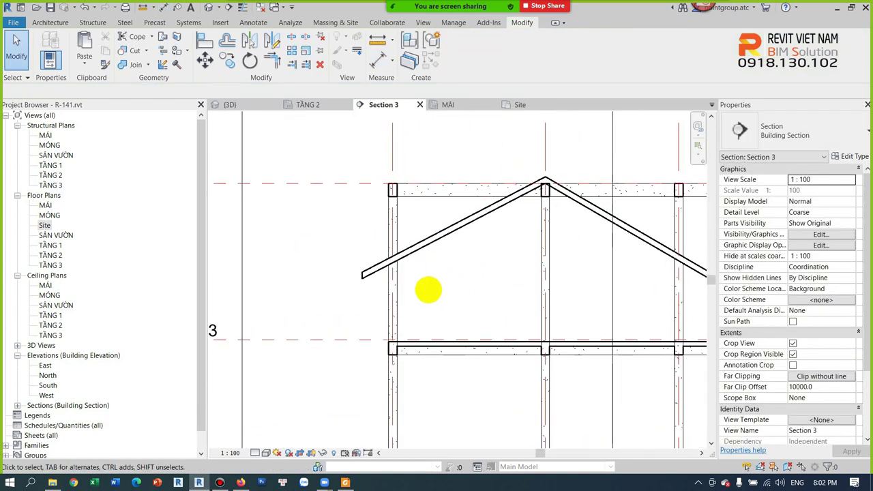
scroll(430, 291, up, 1)
scroll(444, 293, down, 2)
scroll(417, 279, up, 1)
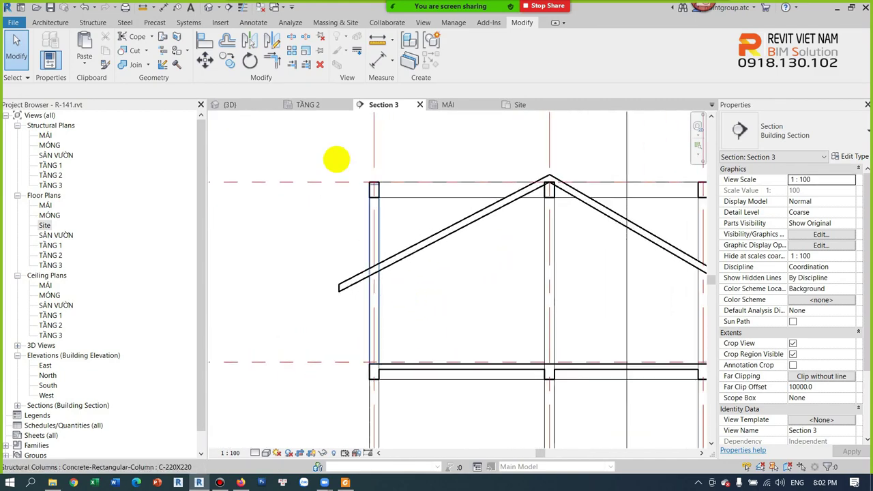
click(209, 9)
mouse_move(487, 357)
shift+middle_down()
mouse_move(400, 218)
mouse_move(546, 288)
mouse_move(436, 220)
mouse_move(526, 293)
mouse_move(439, 296)
mouse_move(530, 355)
shift+middle_up()
mouse_move(489, 332)
shift+middle_down()
mouse_move(511, 271)
mouse_move(493, 275)
mouse_move(503, 275)
shift+middle_up()
scroll(394, 251, up, 3)
Attach column A-4's top to the sloped roof with Minimum Intersection, resolving the join error.
scroll(395, 251, down, 3)
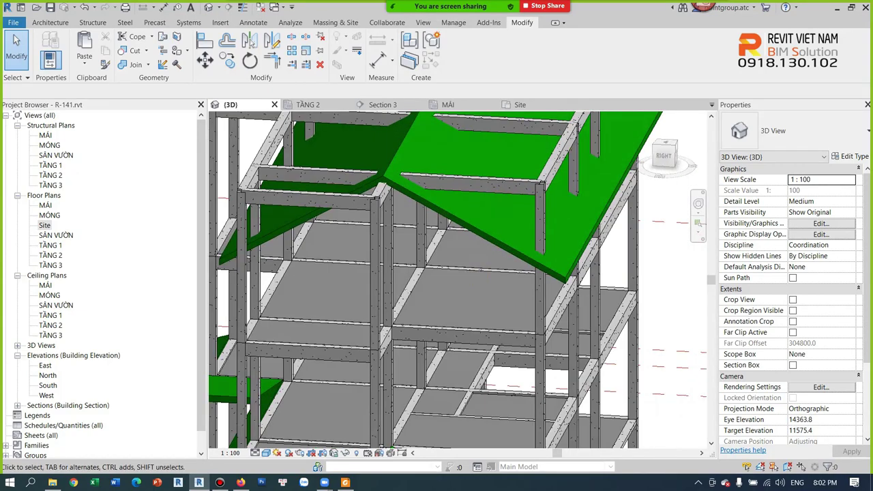
mouse_move(522, 232)
shift+middle_down()
mouse_move(496, 227)
mouse_move(494, 256)
mouse_move(507, 266)
mouse_move(514, 308)
shift+middle_up()
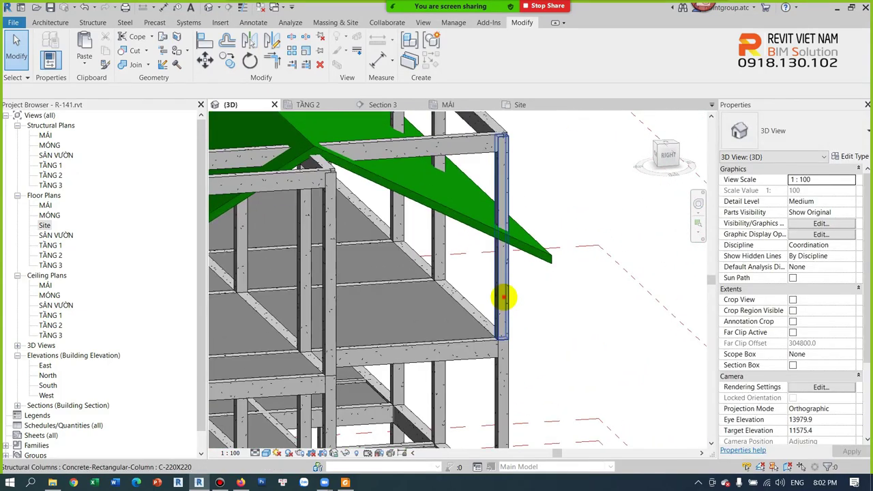
click(503, 296)
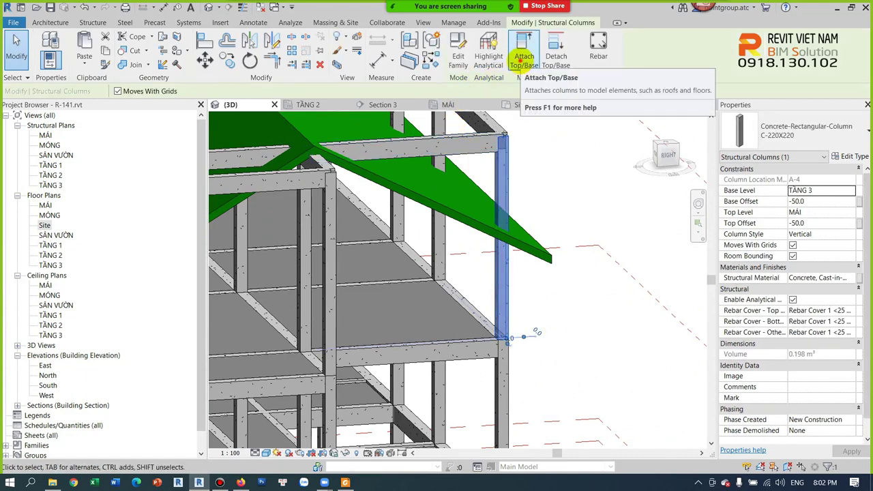
click(524, 60)
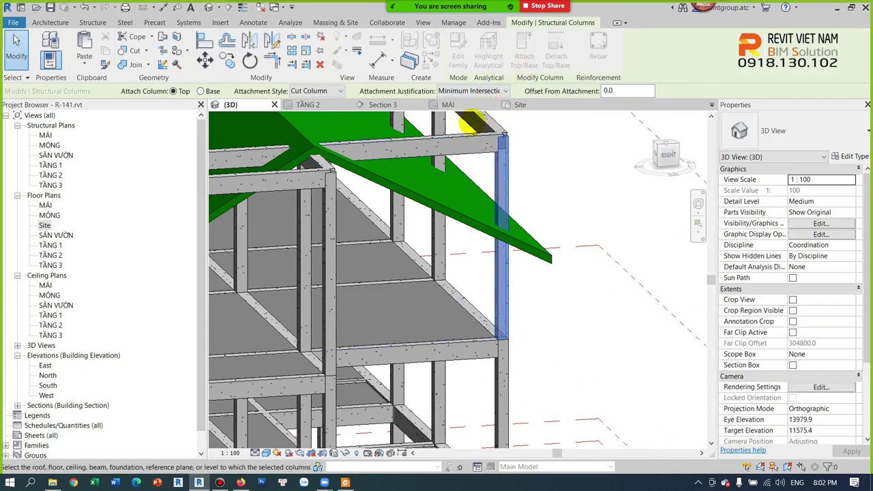
click(504, 91)
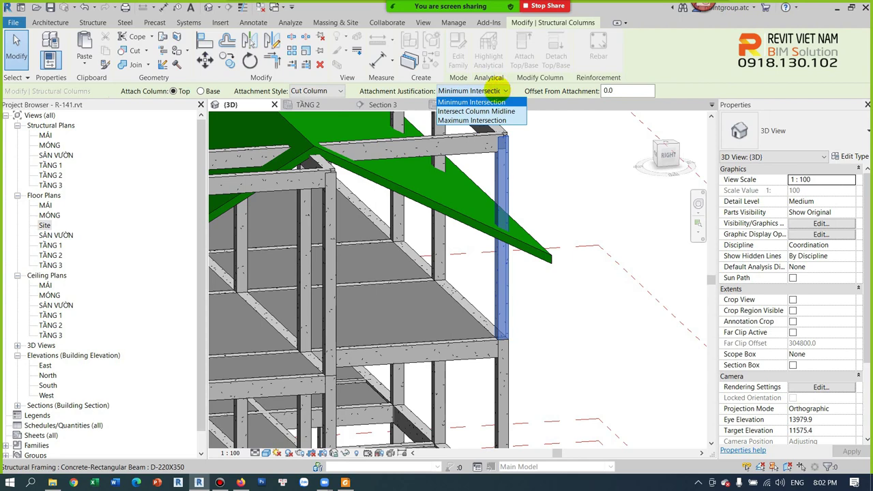
click(487, 102)
mouse_move(525, 256)
shift+middle_down()
mouse_move(580, 214)
mouse_move(555, 265)
mouse_move(555, 300)
mouse_move(565, 279)
shift+middle_up()
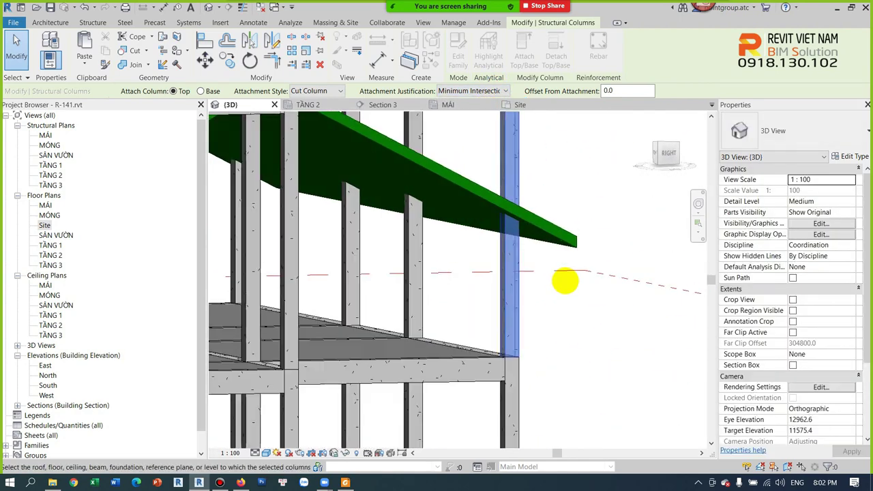
click(541, 232)
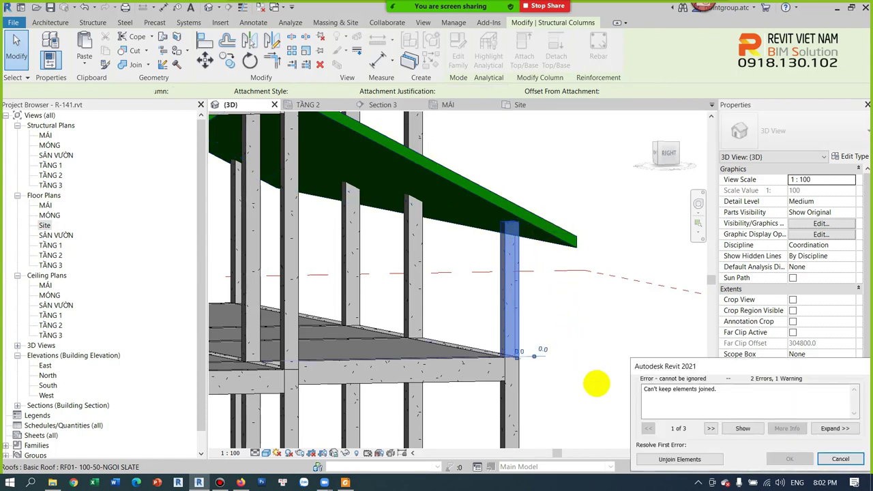
click(697, 461)
scroll(557, 254, up, 3)
scroll(508, 204, up, 3)
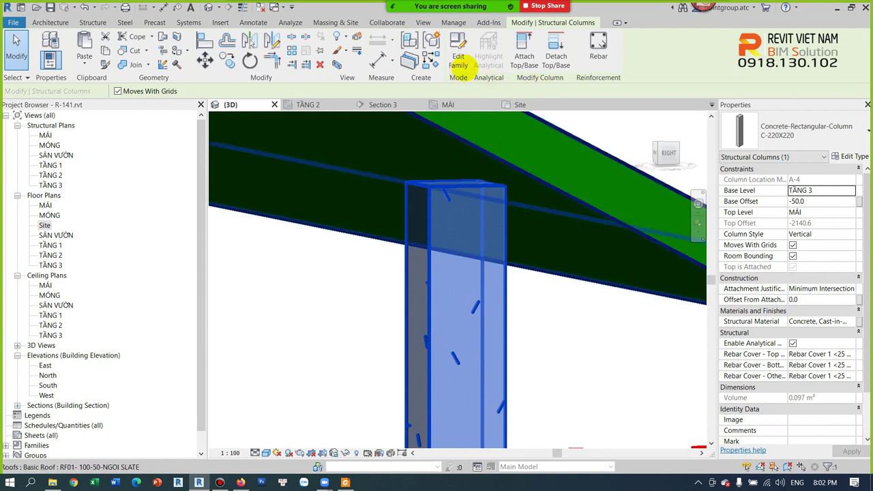
Re-attach the column top to the roof using Intersect Column Midline, then Maximum Intersection.
click(524, 58)
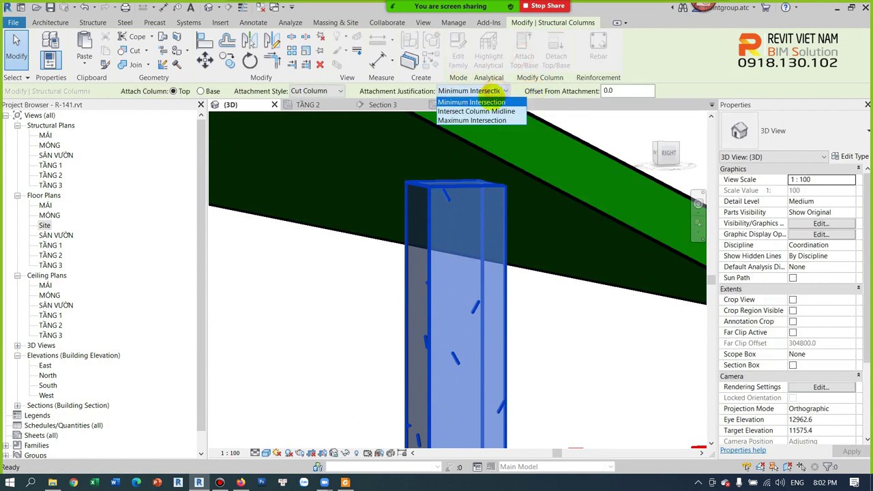
click(477, 111)
click(461, 174)
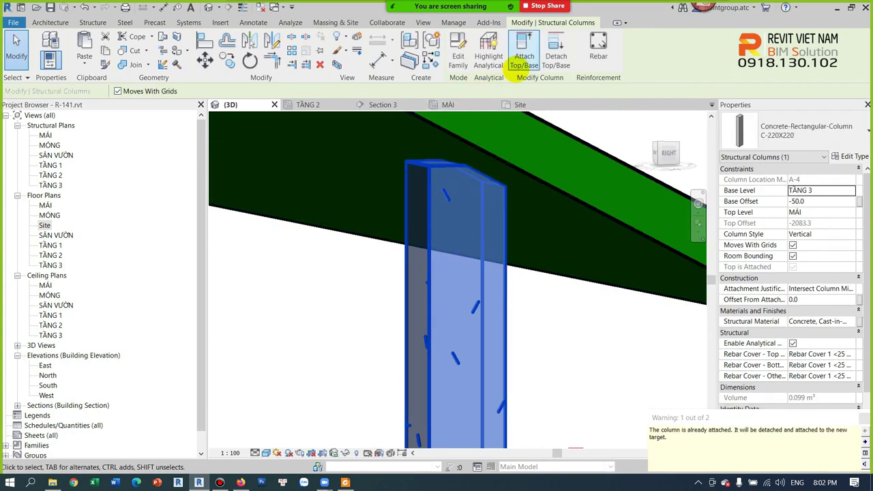
click(521, 65)
click(471, 120)
click(571, 341)
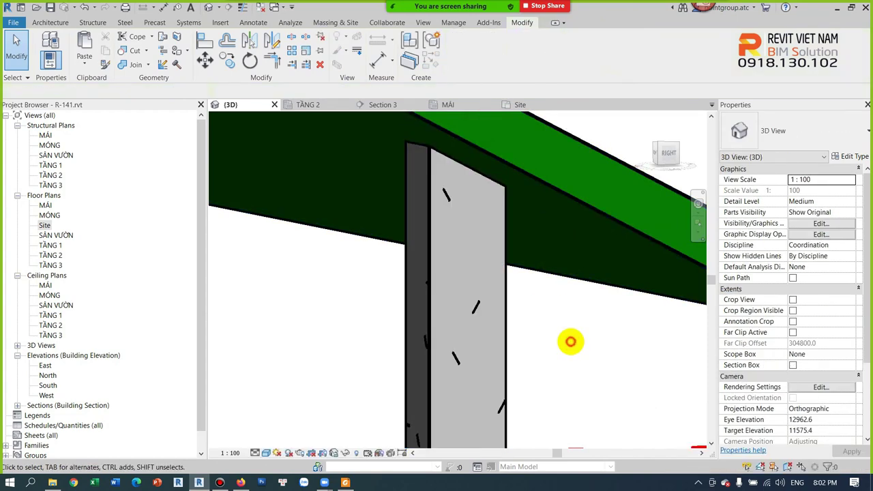
scroll(570, 342, down, 5)
mouse_move(567, 331)
shift+middle_down()
mouse_move(563, 353)
mouse_move(551, 353)
mouse_move(552, 341)
mouse_move(487, 345)
shift+middle_up()
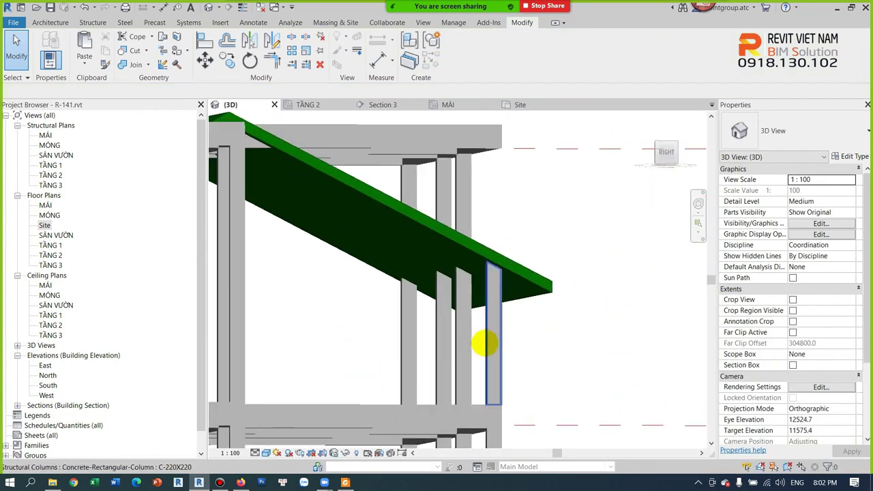
Attach the tops of three eave-roof columns to the roof, unjoining the conflicting elements.
click(468, 345)
ctrl+click(401, 337)
mouse_move(400, 337)
shift+middle_down()
mouse_move(526, 279)
mouse_move(518, 245)
shift+middle_up()
click(488, 48)
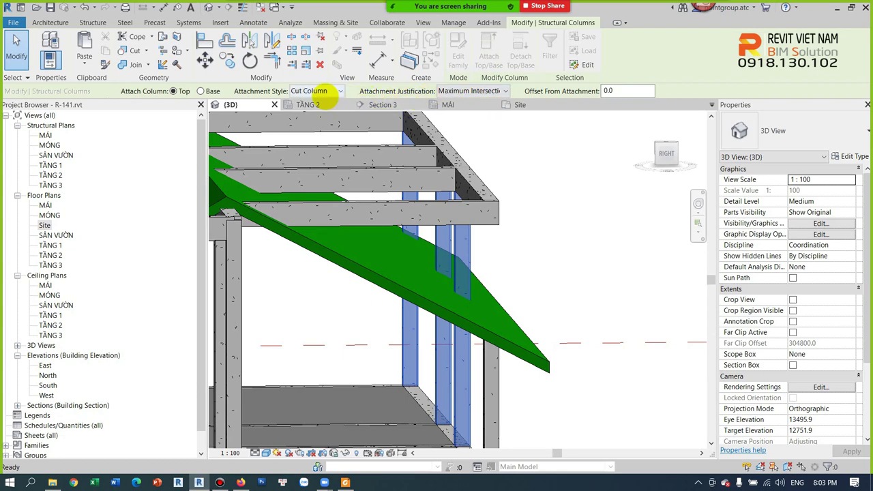
shift+middle_drag(409, 305, 437, 290)
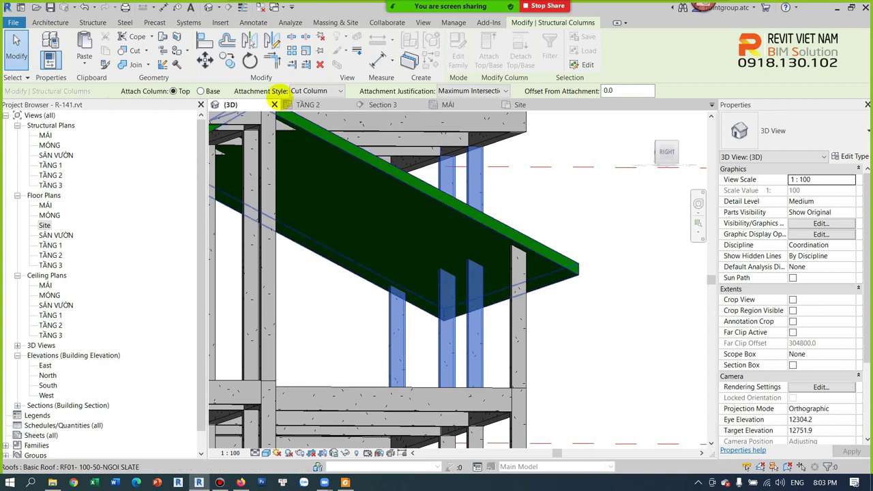
click(440, 388)
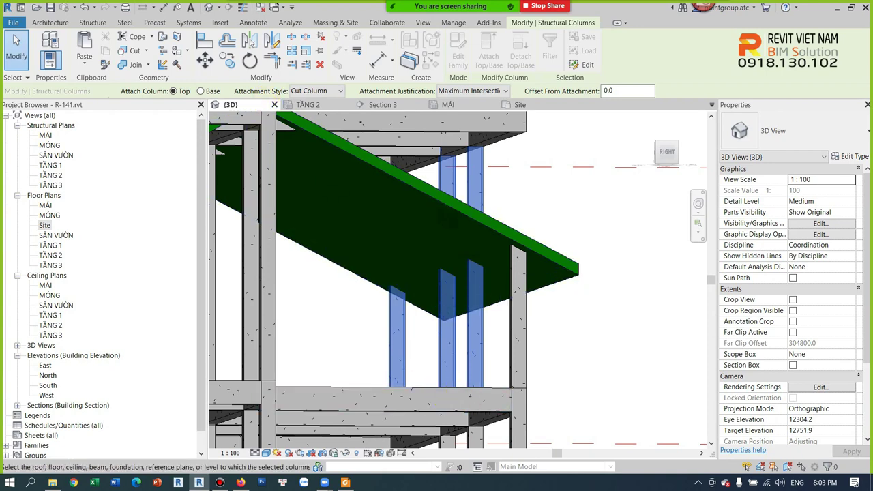
click(568, 230)
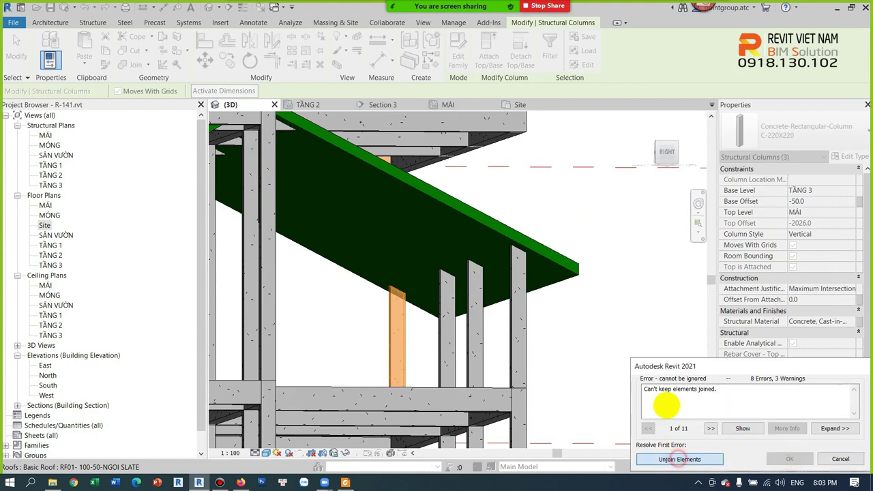
click(679, 459)
shift+middle_drag(637, 308, 522, 369)
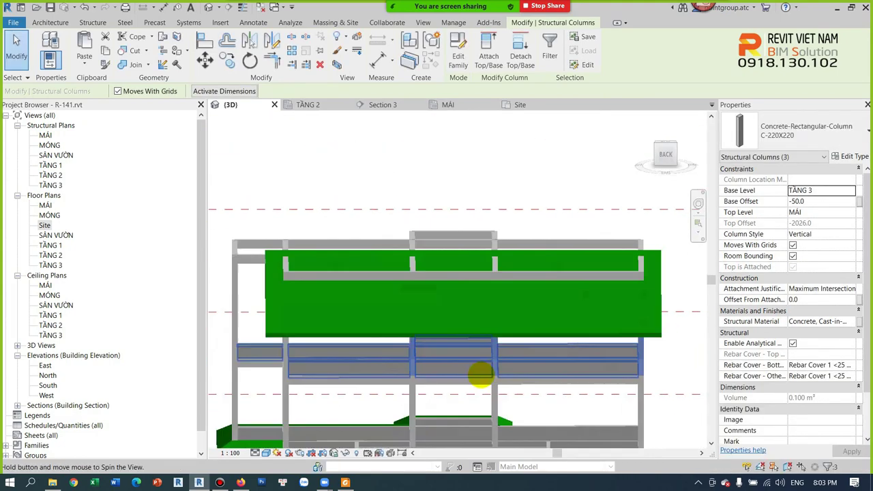
shift+middle_drag(521, 369, 454, 307)
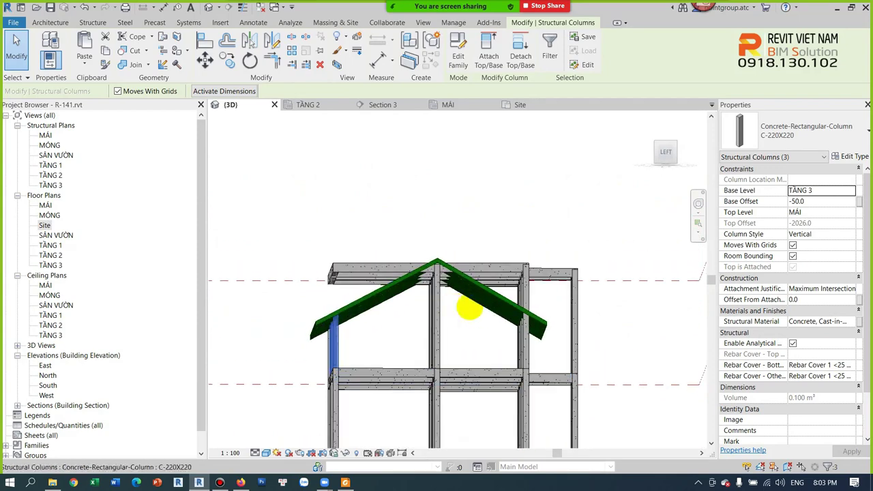
Attach the middle column under the ridge to the gable roof, accepting the warning.
click(470, 325)
click(434, 328)
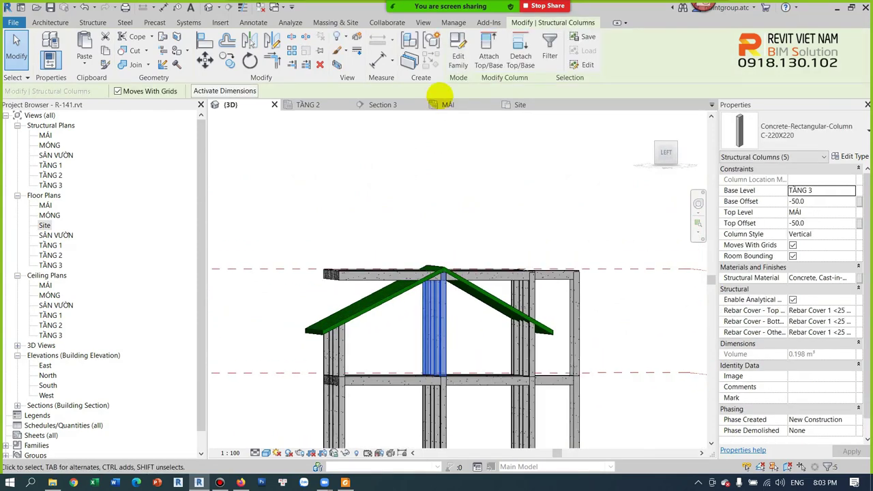
click(489, 59)
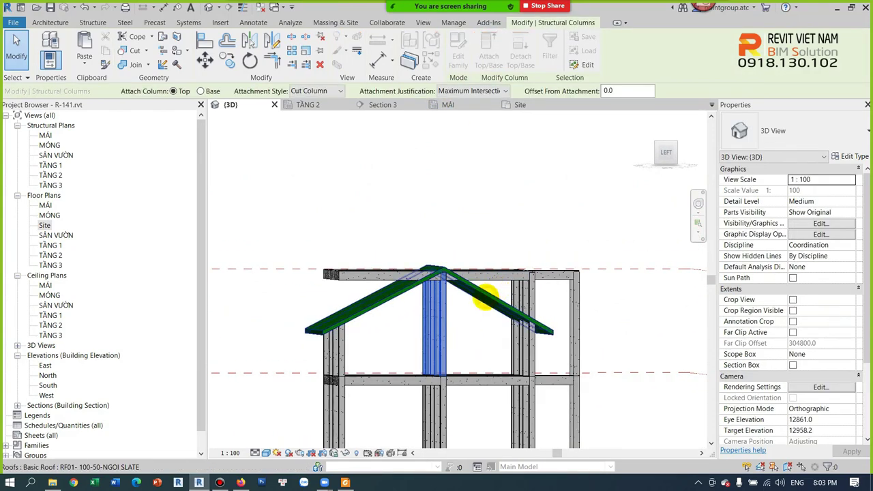
click(485, 298)
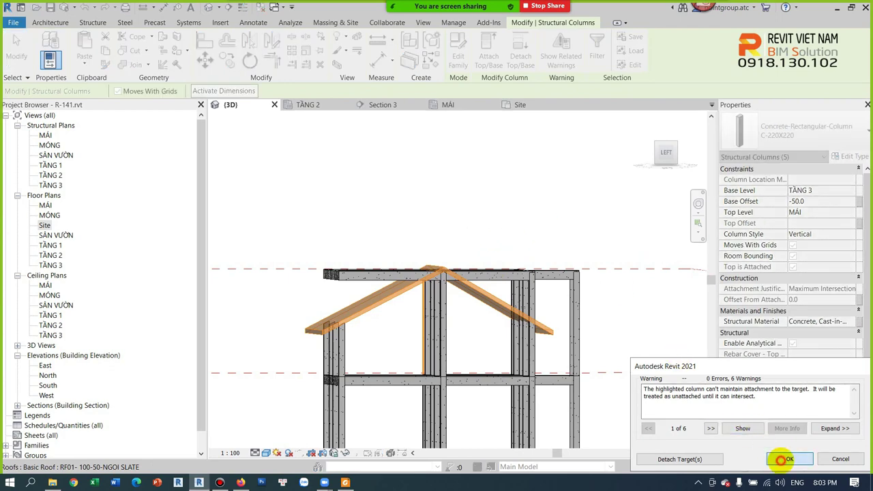
click(784, 459)
Window-select the five side-frame columns and orbit round to the building's front.
scroll(454, 341, up, 2)
click(487, 370)
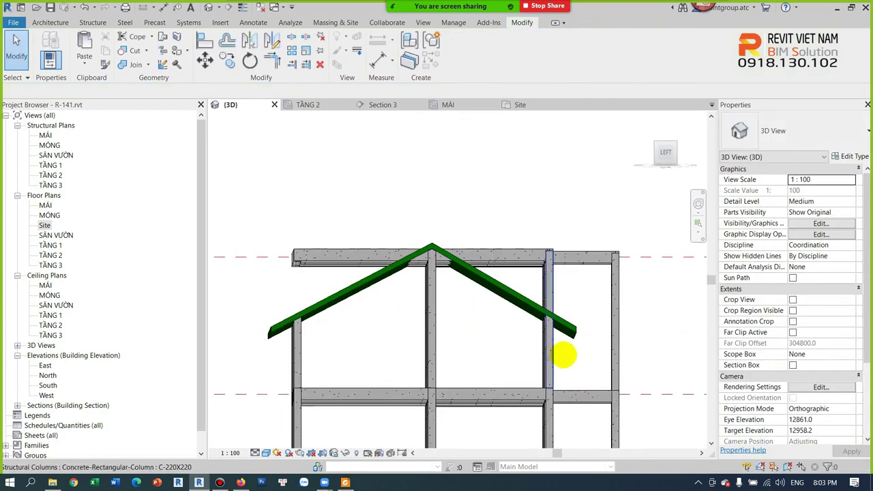
drag(512, 347, 585, 348)
shift+middle_drag(585, 357, 605, 293)
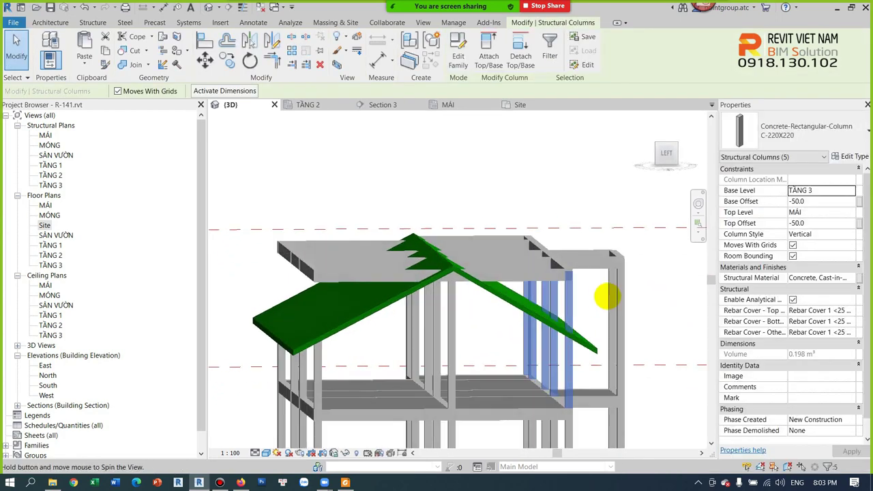
shift+middle_drag(605, 293, 620, 285)
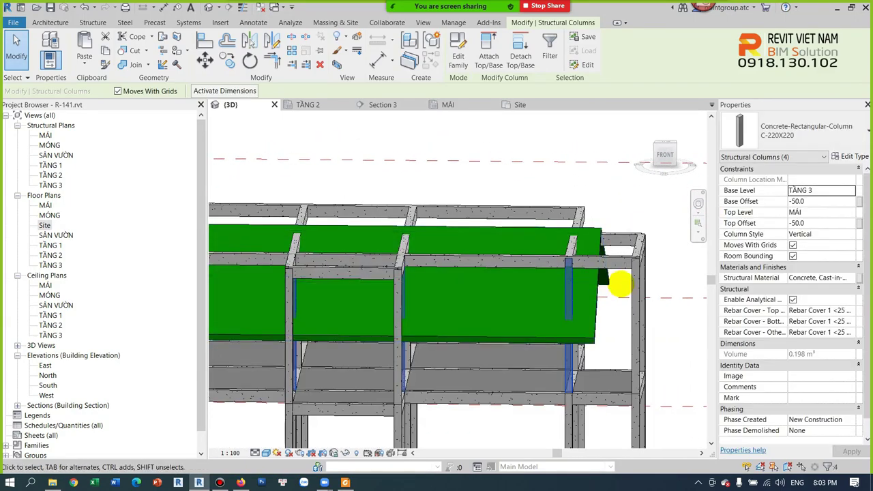
Attach the four selected columns' tops to the front eave roof.
click(488, 61)
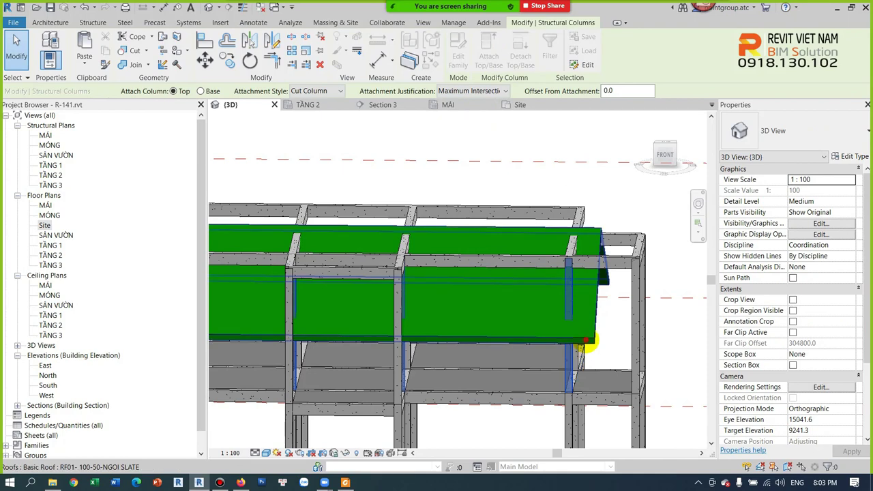
click(589, 345)
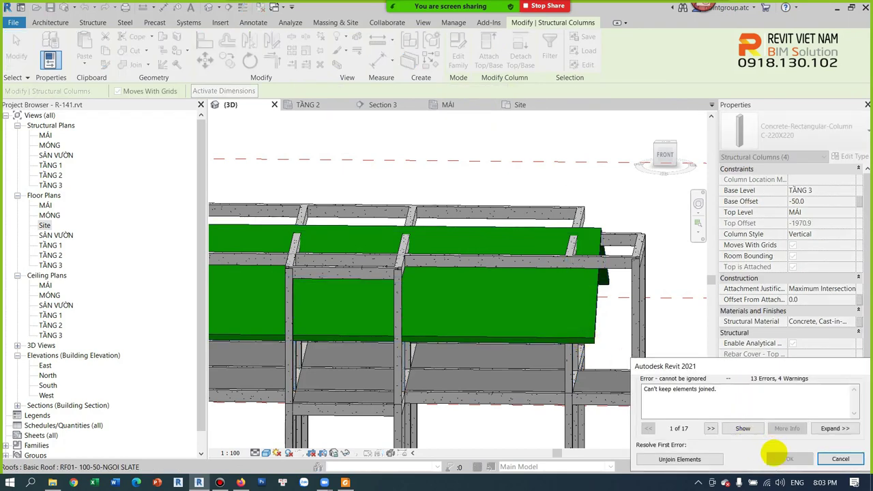